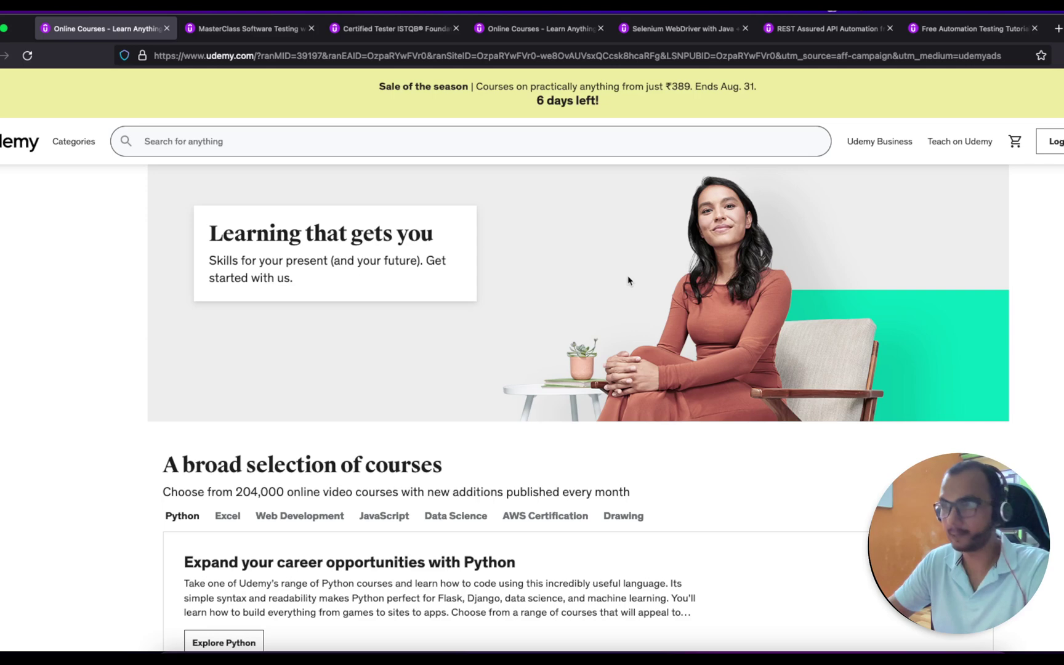
Glance over the Udemy page and bring the Word course list to the front.
{"action": "scroll", "coordinate": [616, 289], "scroll_direction": "down", "scroll_amount": 1}
{"action": "scroll", "coordinate": [560, 279], "scroll_direction": "up", "scroll_amount": 1}
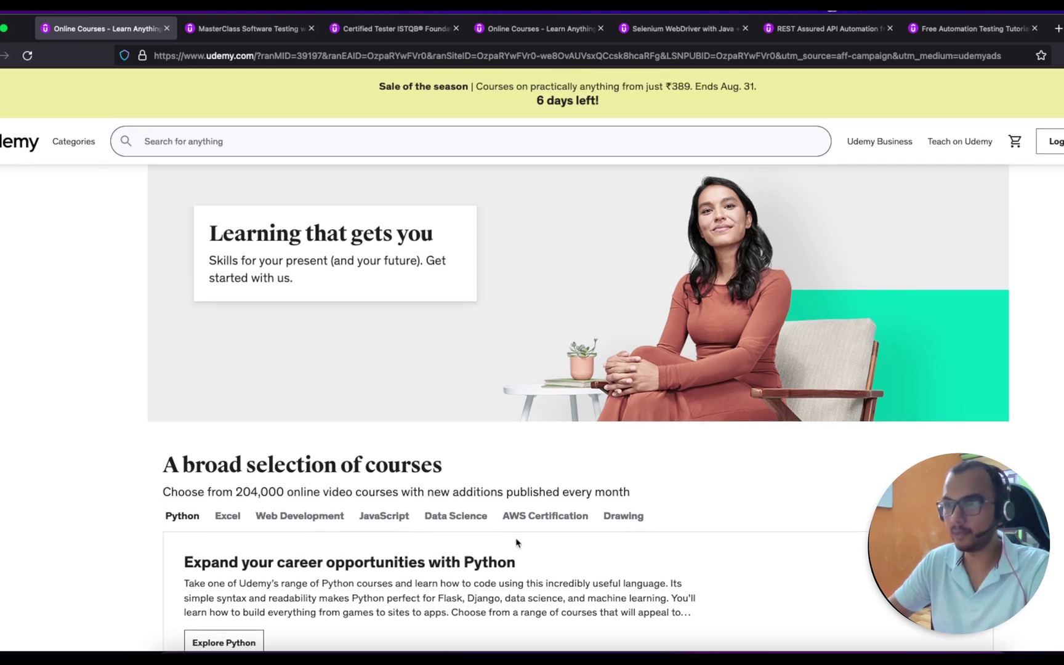
{"action": "left_click", "coordinate": [490, 645]}
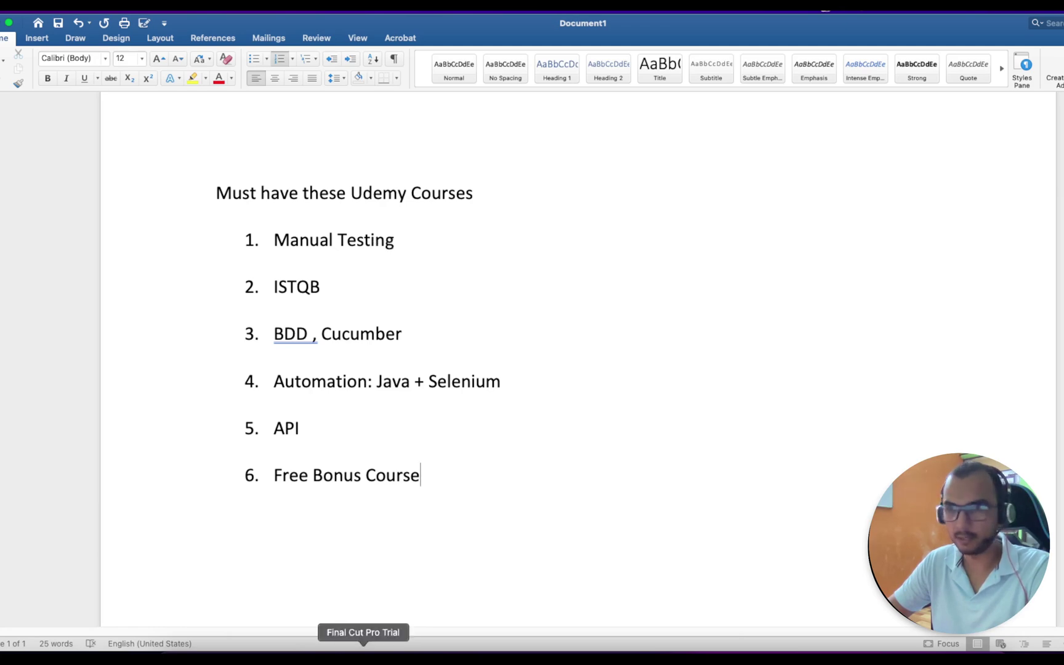
Open the MasterClass tab, then go back and browse the Manual Testing search results.
{"action": "left_click", "coordinate": [394, 645]}
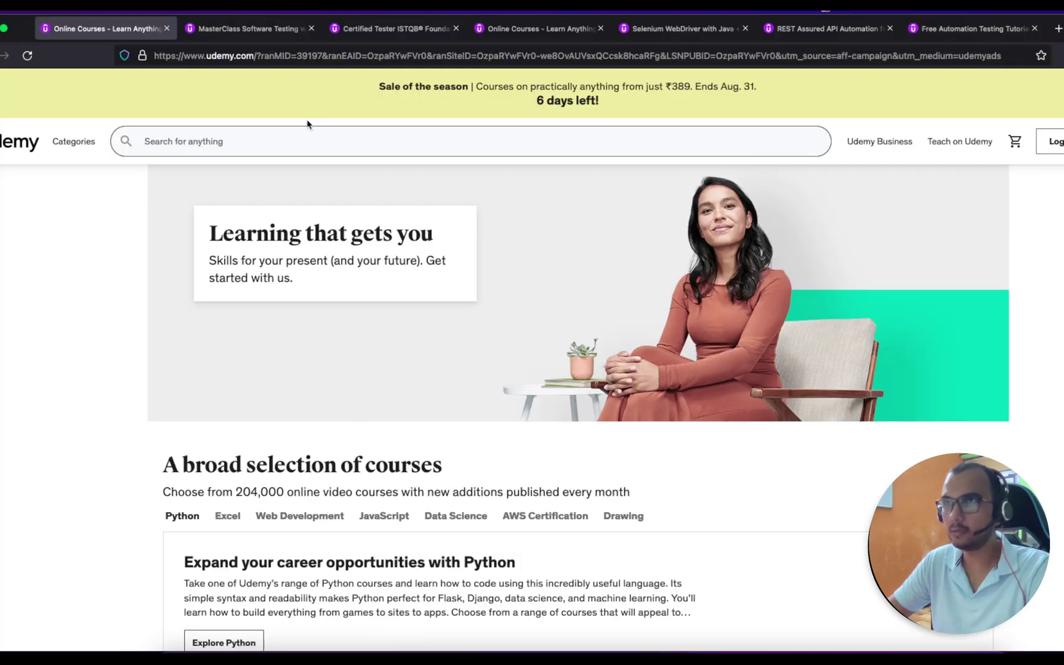
{"action": "left_click", "coordinate": [234, 29]}
{"action": "key", "text": "super+Left"}
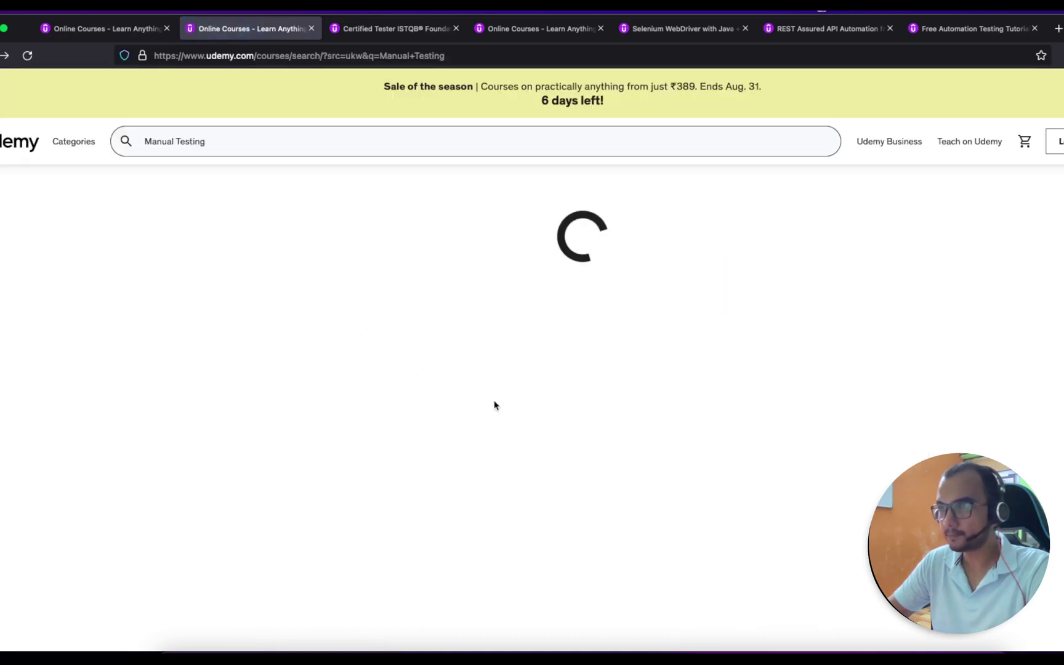
{"action": "mouse_move", "coordinate": [610, 332]}
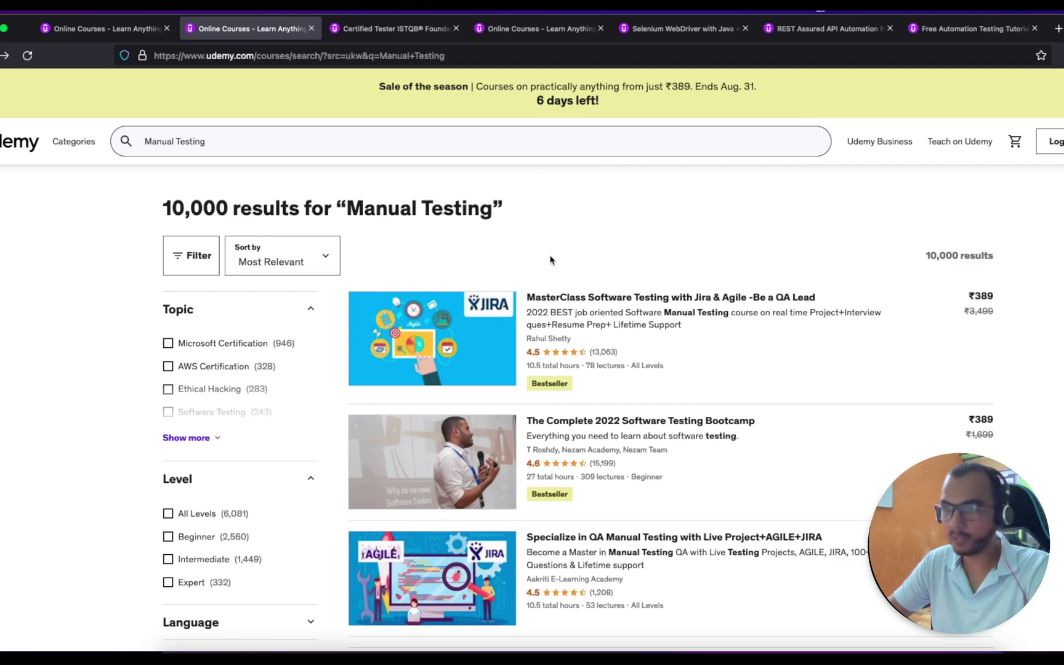
{"action": "mouse_move", "coordinate": [557, 343]}
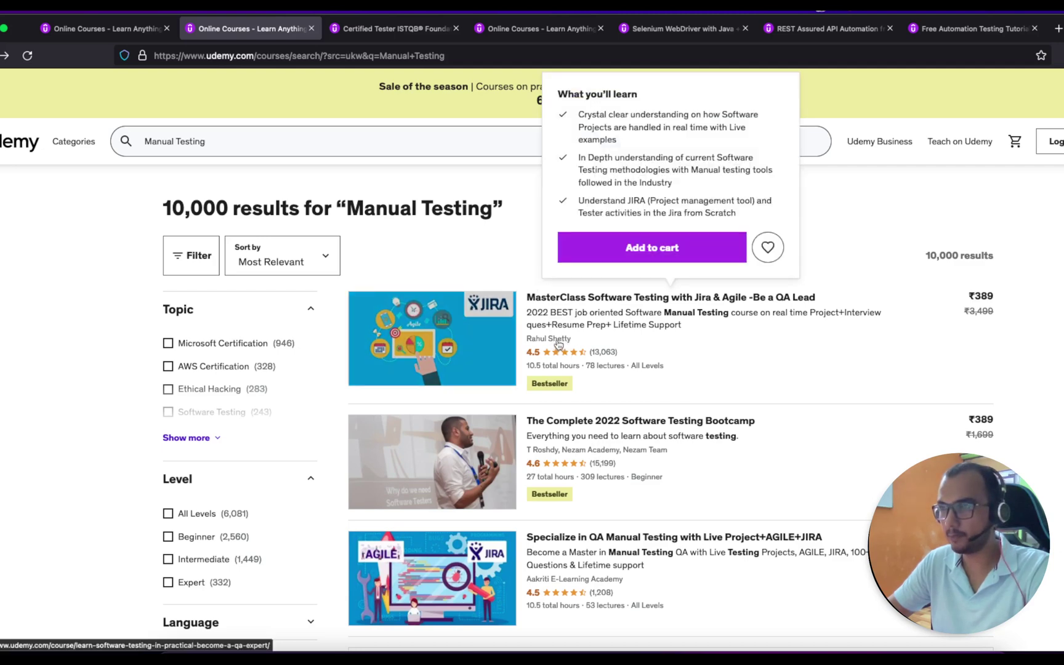
{"action": "scroll", "coordinate": [611, 367], "scroll_direction": "down", "scroll_amount": 2}
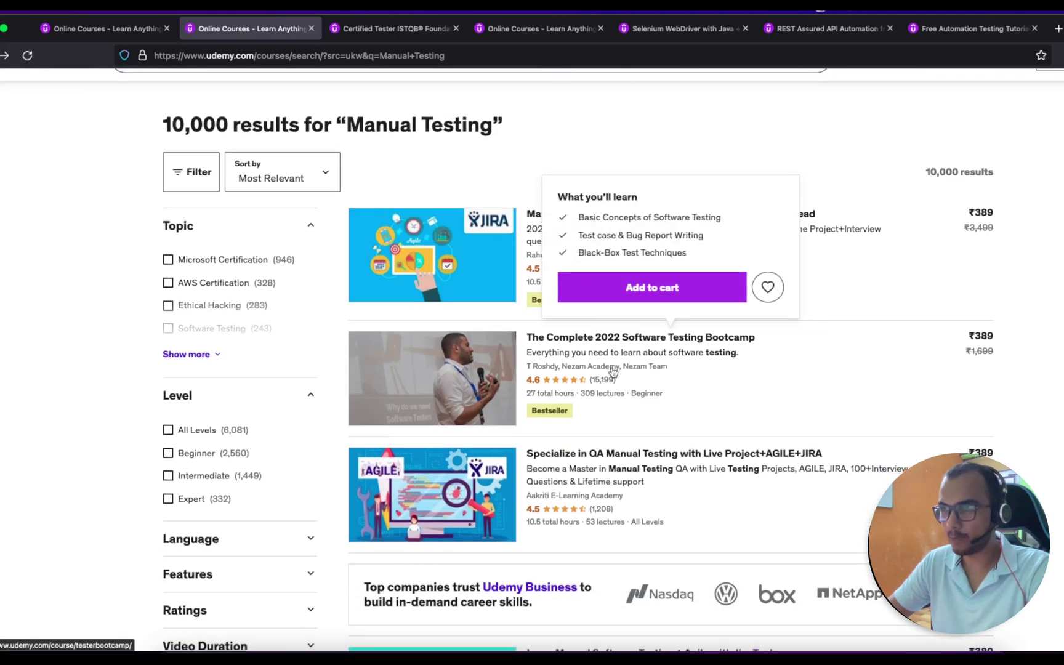
{"action": "scroll", "coordinate": [612, 371], "scroll_direction": "down", "scroll_amount": 5}
{"action": "mouse_move", "coordinate": [567, 428]}
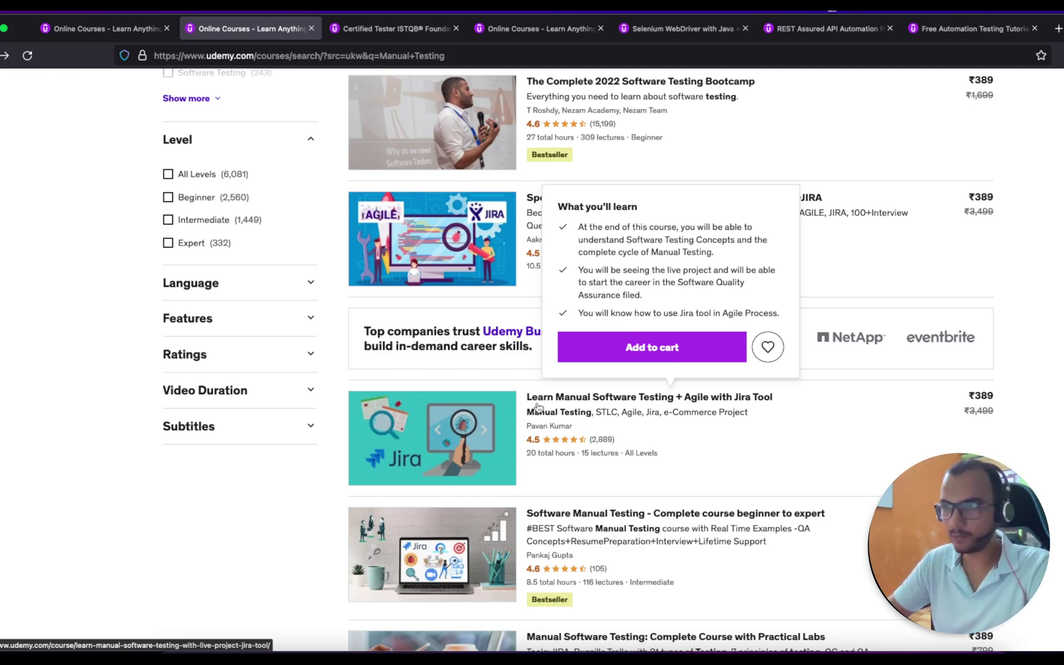
{"action": "scroll", "coordinate": [544, 433], "scroll_direction": "up", "scroll_amount": 5}
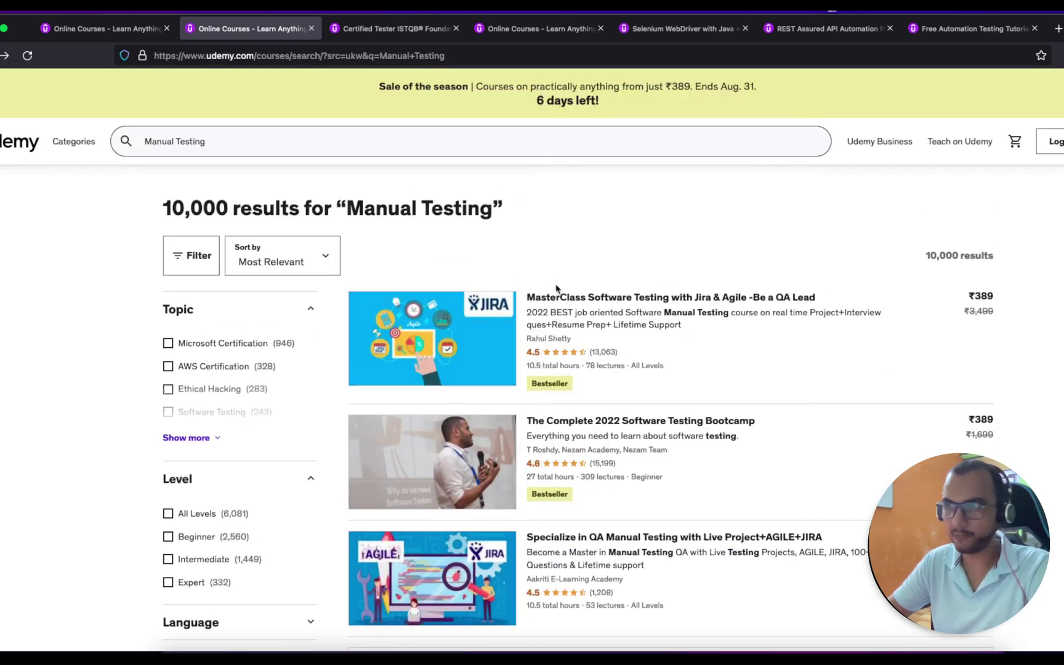
{"action": "mouse_move", "coordinate": [554, 298]}
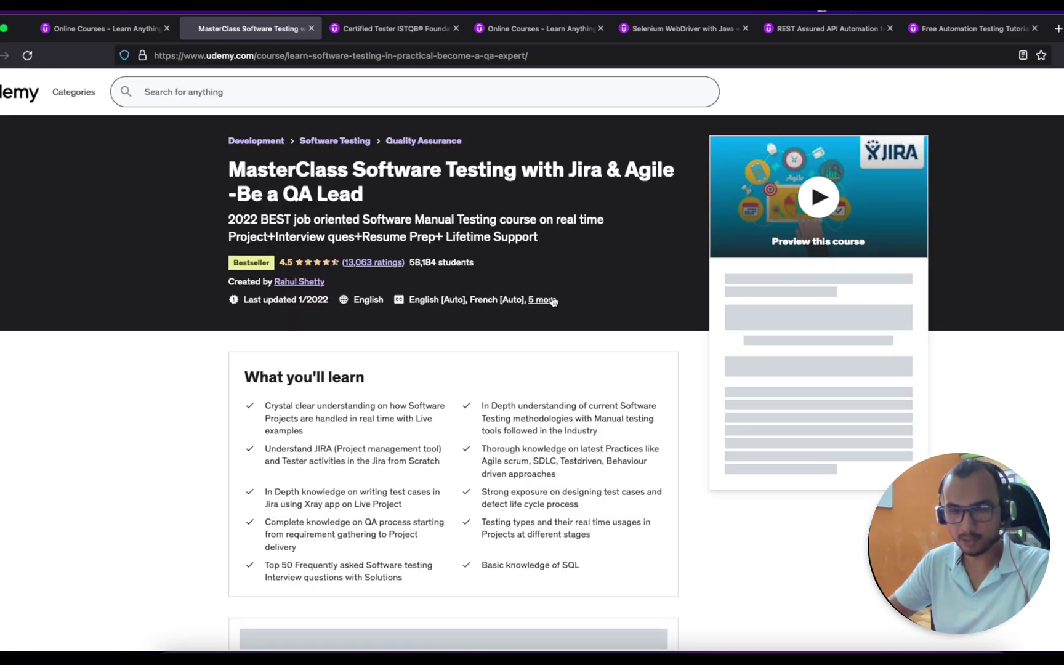
Review the MasterClass course content and its on-demand video hours, then return to the Word list.
{"action": "scroll", "coordinate": [305, 459], "scroll_direction": "down", "scroll_amount": 7}
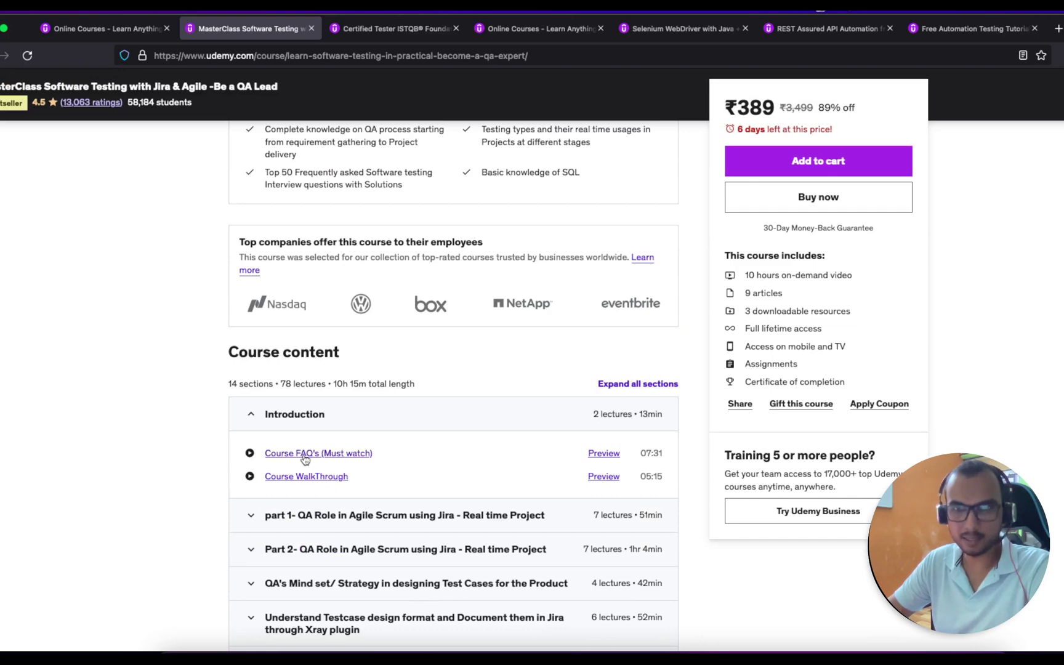
{"action": "scroll", "coordinate": [305, 458], "scroll_direction": "down", "scroll_amount": 3}
{"action": "scroll", "coordinate": [304, 459], "scroll_direction": "down", "scroll_amount": 1}
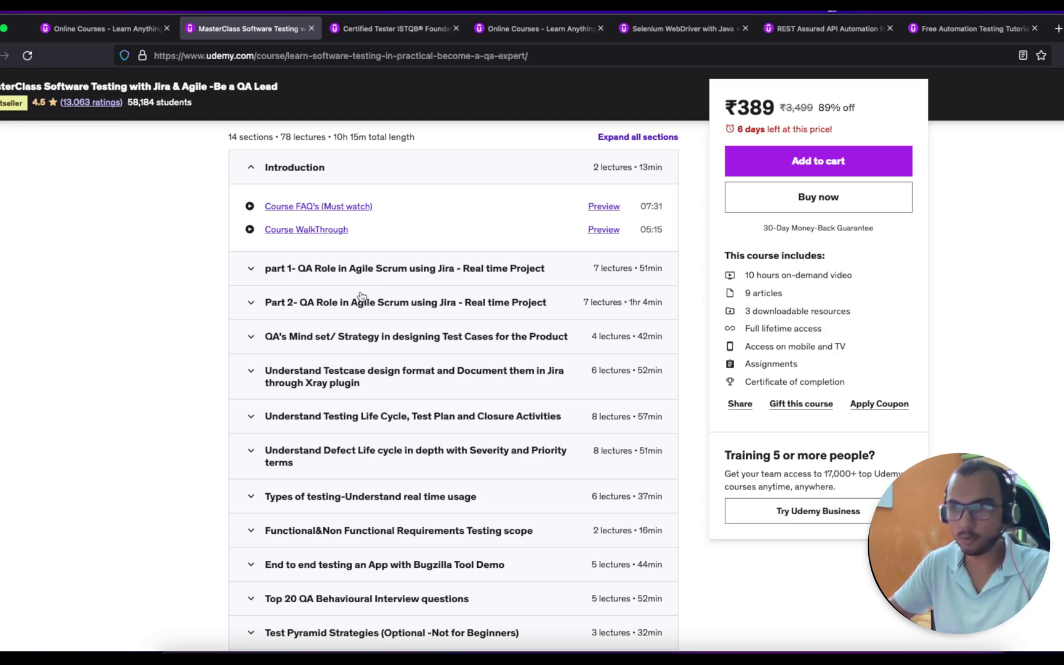
{"action": "scroll", "coordinate": [377, 354], "scroll_direction": "down", "scroll_amount": 3}
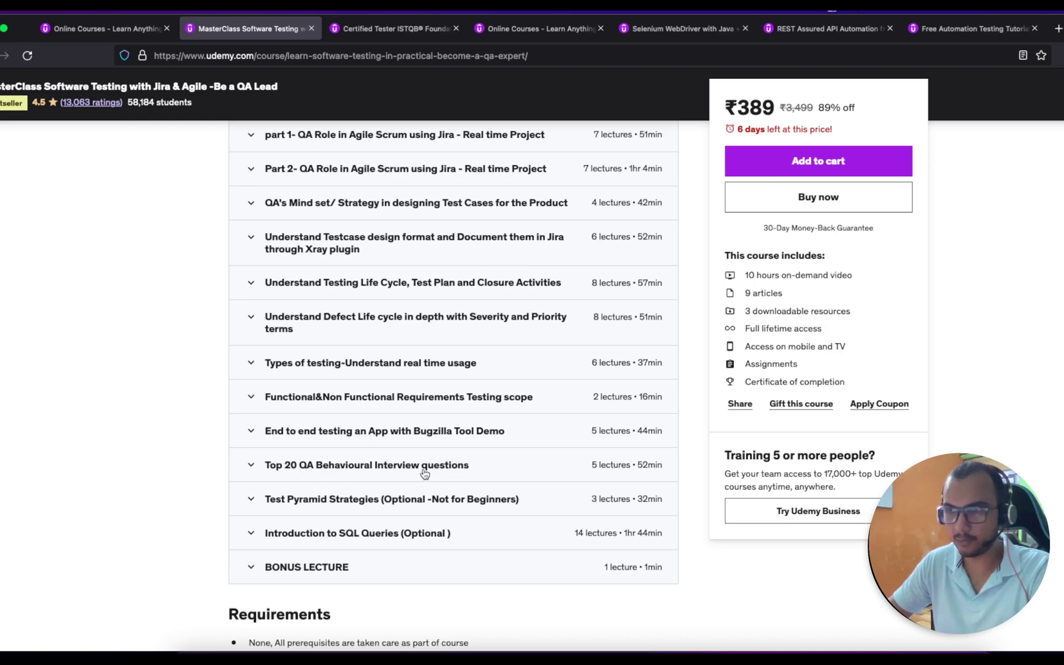
{"action": "scroll", "coordinate": [414, 469], "scroll_direction": "up", "scroll_amount": 15}
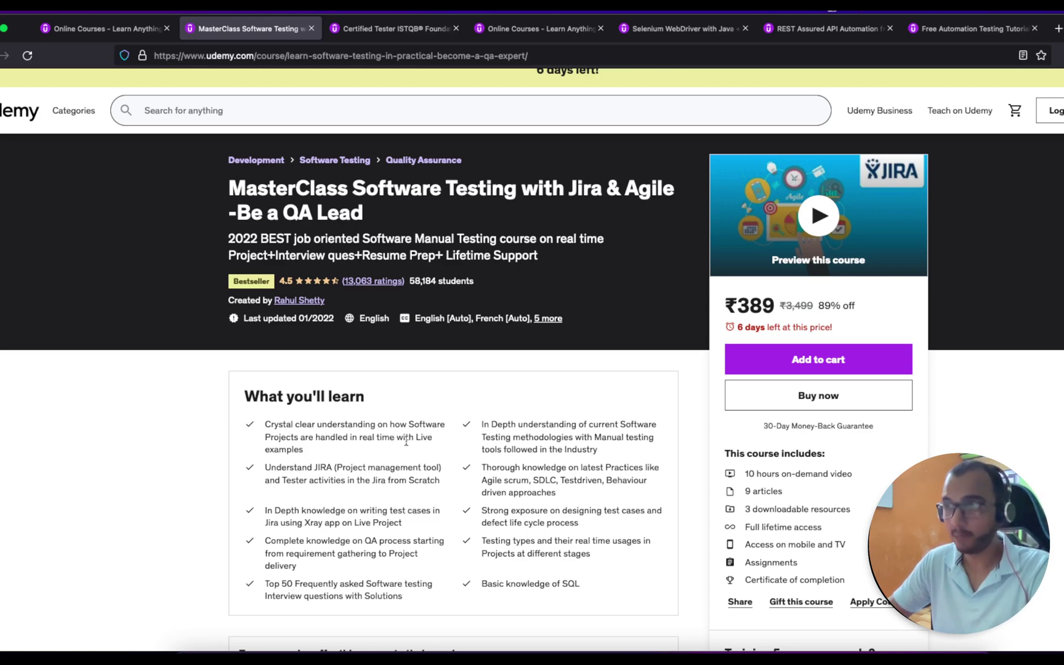
{"action": "scroll", "coordinate": [756, 458], "scroll_direction": "down", "scroll_amount": 1}
{"action": "left_click_drag", "start_coordinate": [746, 453], "coordinate": [818, 454]}
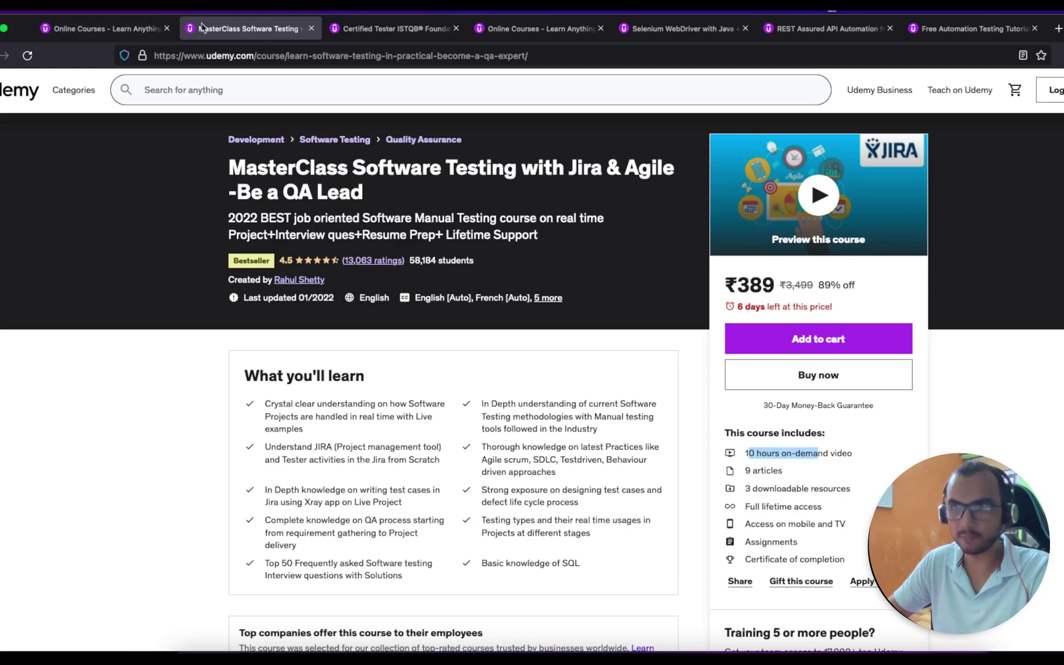
{"action": "left_click", "coordinate": [504, 649]}
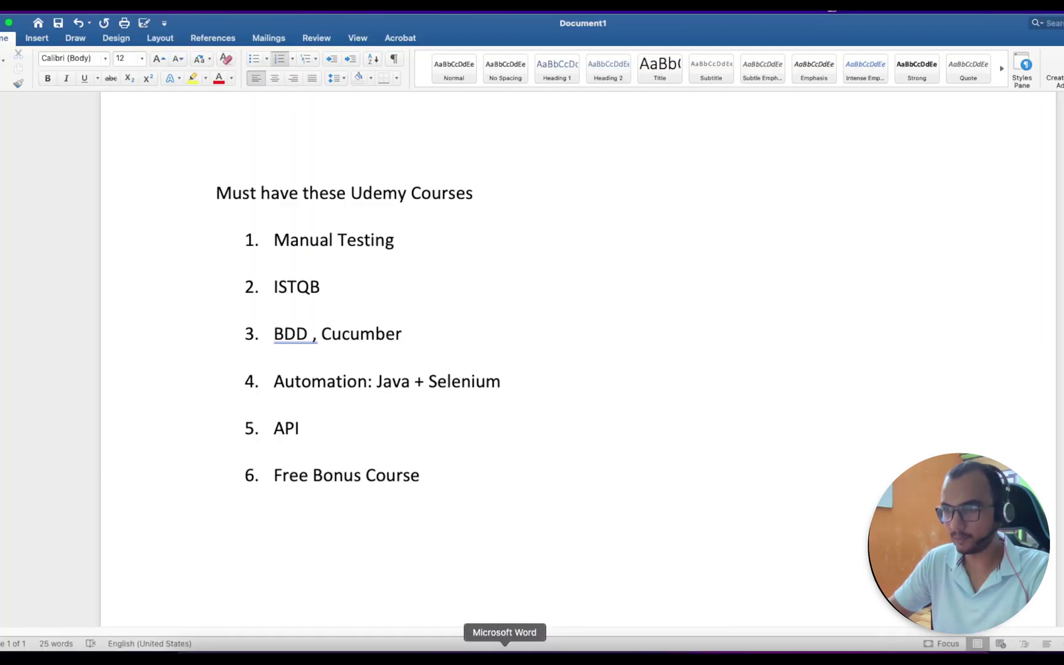
After Manual Testing, add the instructor's name and paste the copied MasterClass course title.
{"action": "left_click", "coordinate": [411, 231]}
{"action": "type", "text": ": Rahul Shetty"}
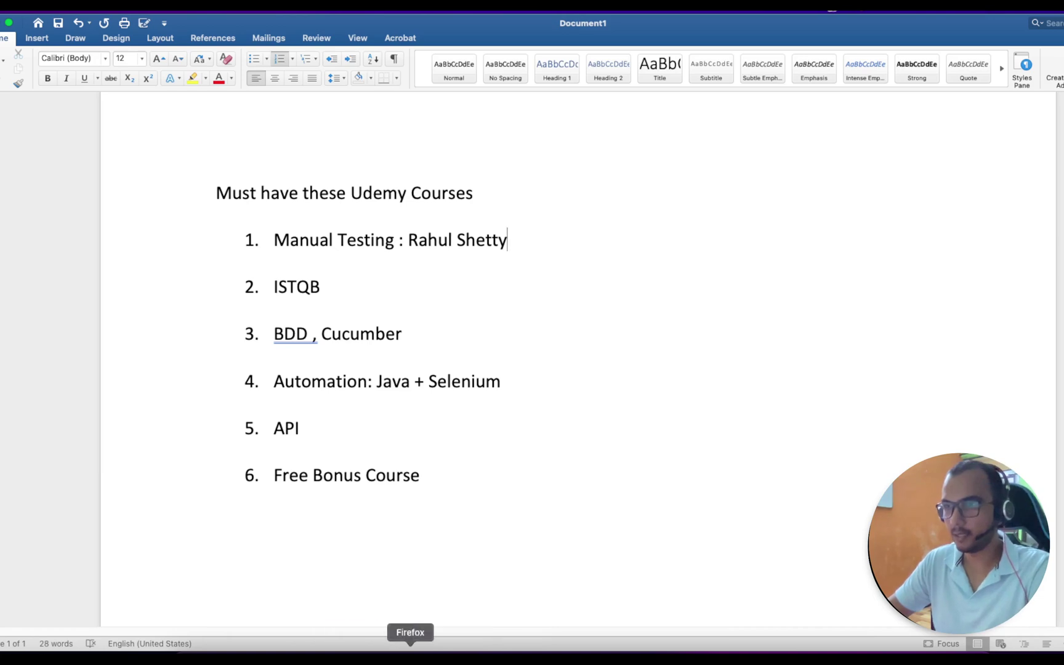
{"action": "left_click", "coordinate": [410, 649]}
{"action": "left_click_drag", "start_coordinate": [229, 167], "coordinate": [671, 172]}
{"action": "key", "text": "super+c"}
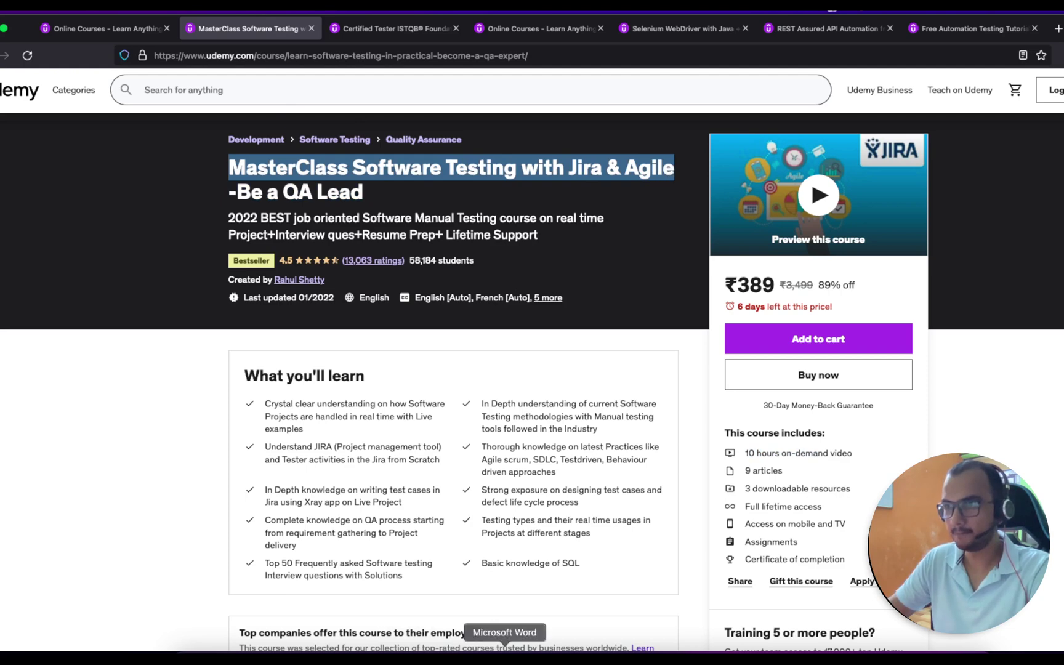
{"action": "left_click", "coordinate": [504, 651]}
{"action": "type", "text": ","}
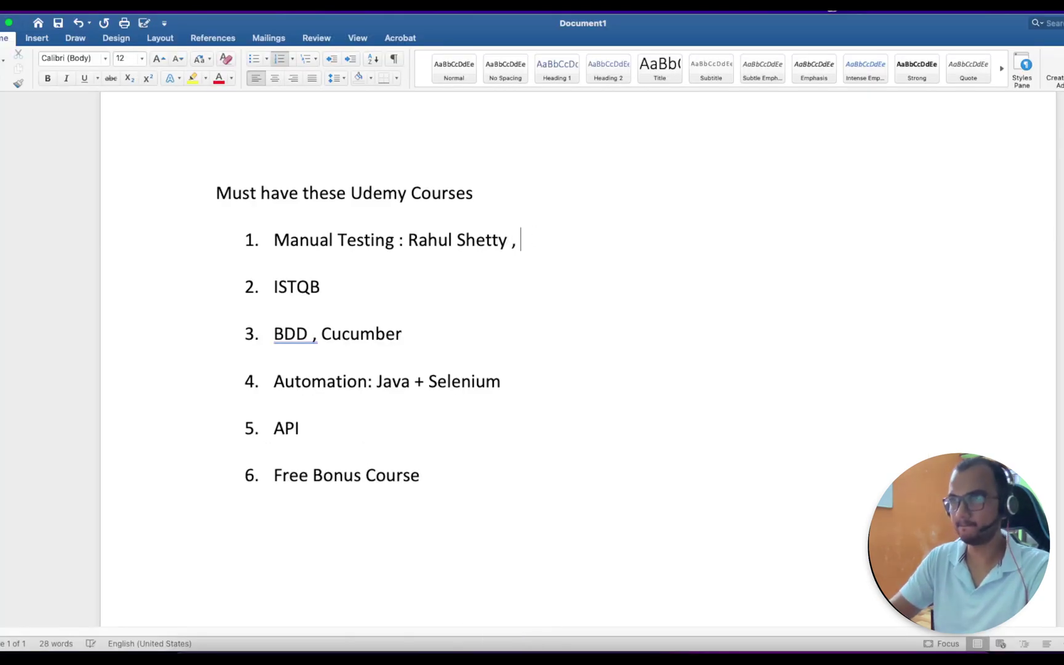
{"action": "key", "text": "super+v"}
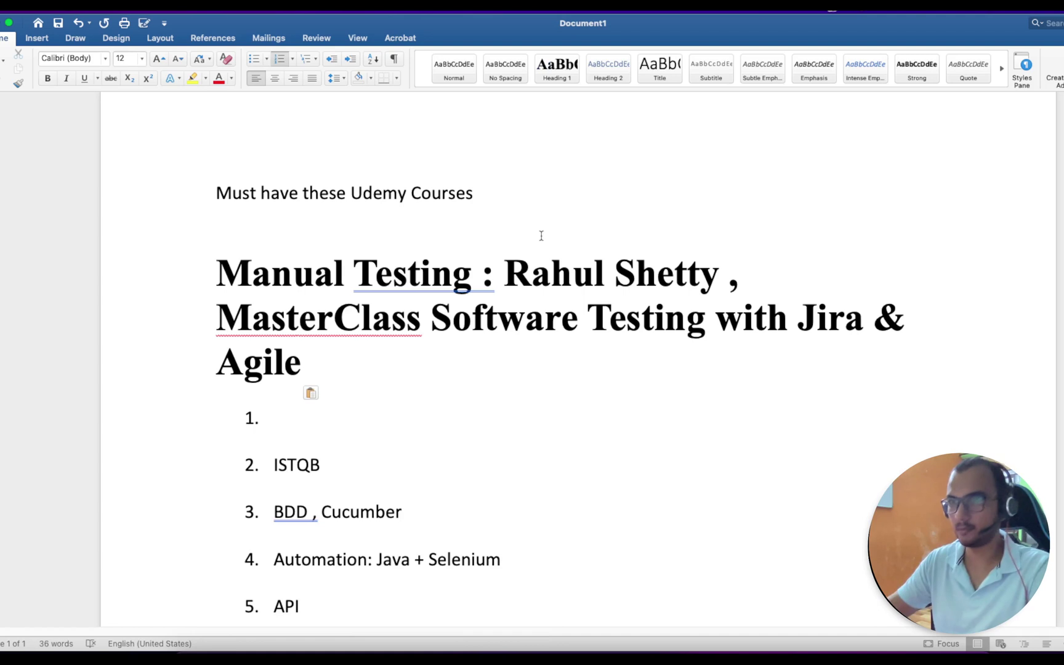
Keep the pasted title as plain text and bold the instructor and course title in item 1.
{"action": "left_click", "coordinate": [311, 393]}
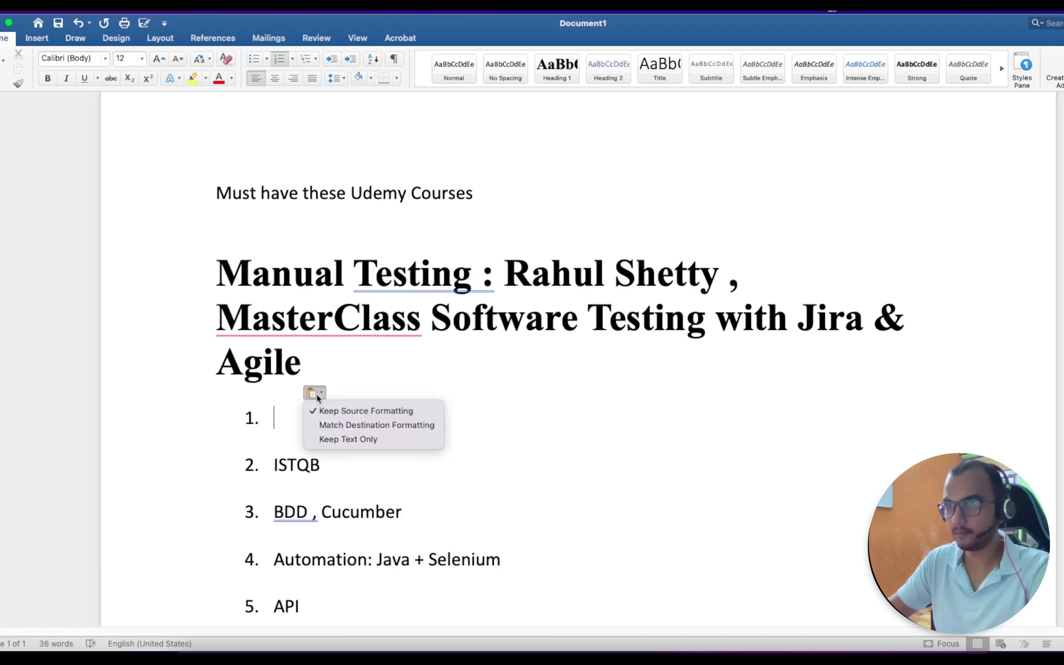
{"action": "left_click", "coordinate": [335, 439]}
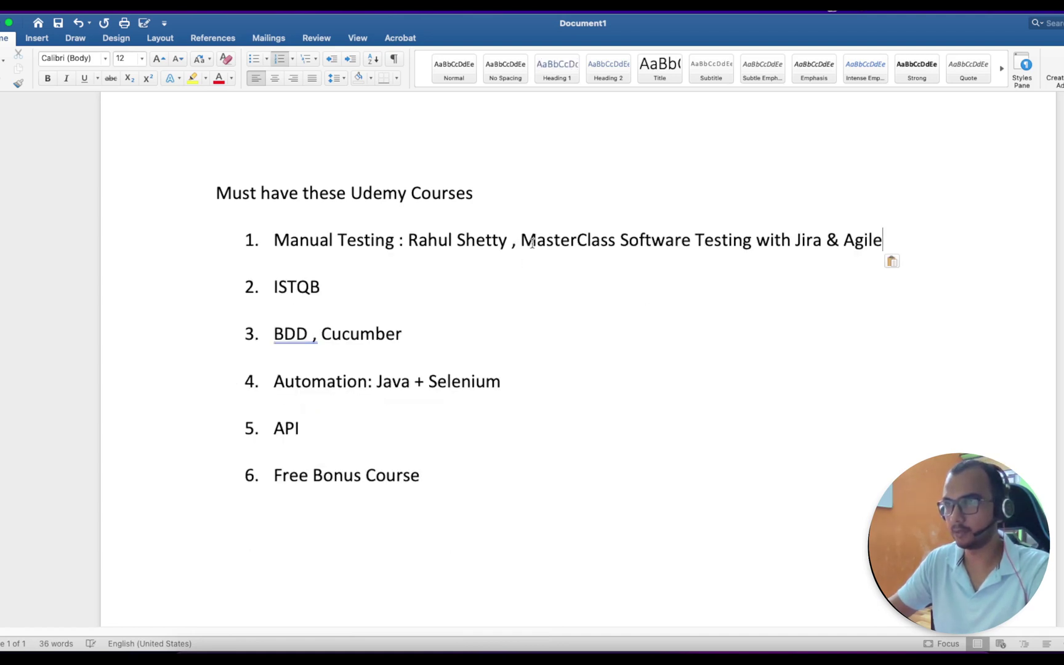
{"action": "left_click_drag", "start_coordinate": [408, 240], "coordinate": [870, 240]}
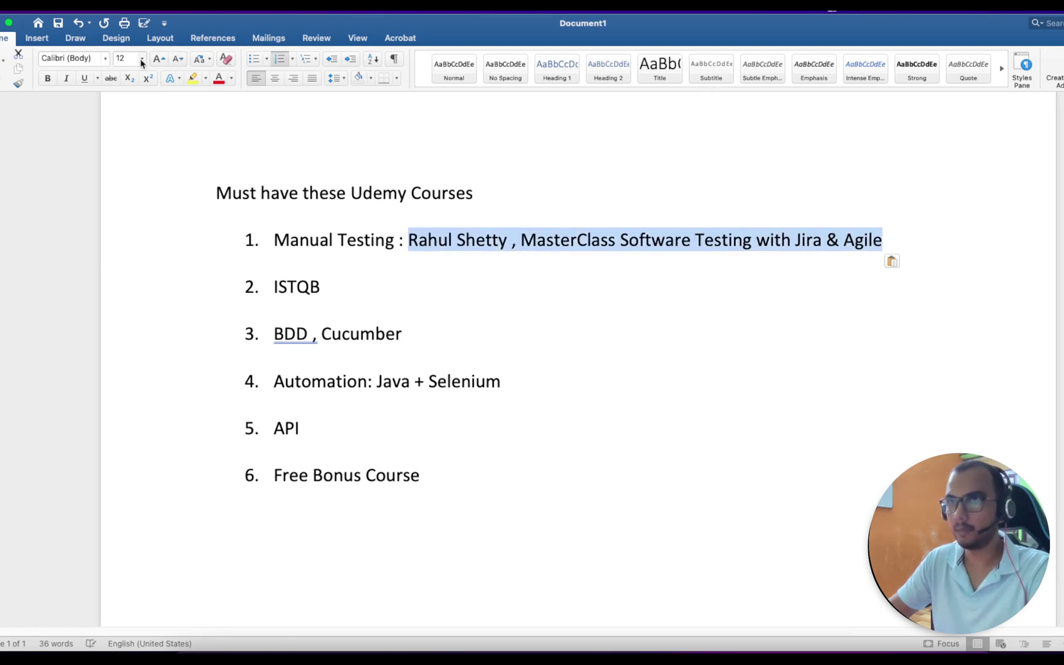
{"action": "left_click", "coordinate": [47, 79]}
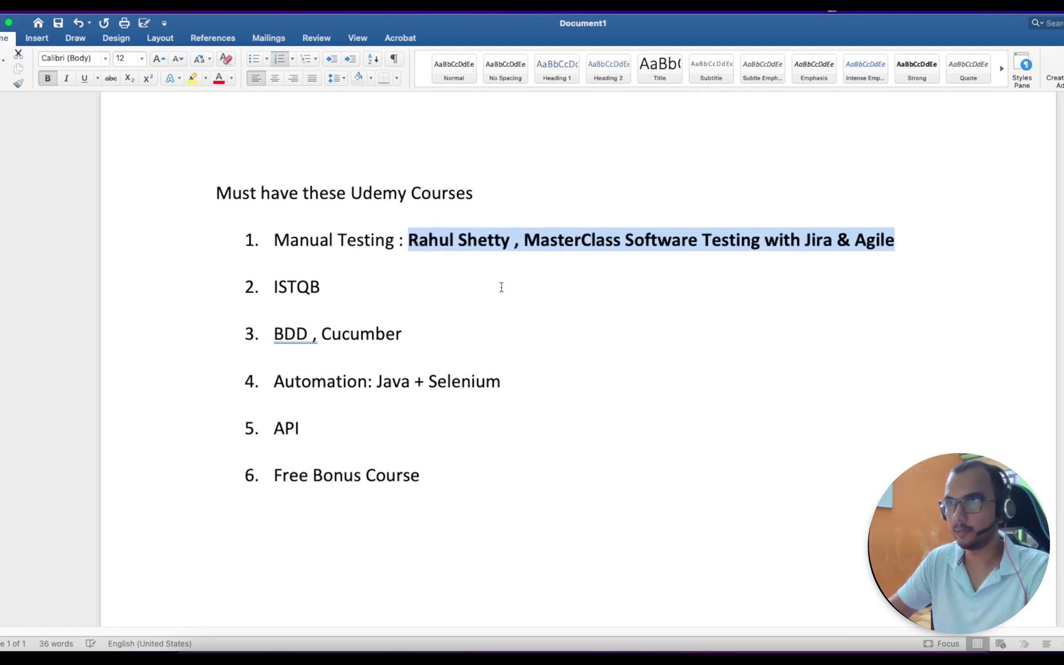
Add a colon after ISTQB and open the Certified Tester ISTQB course in the browser.
{"action": "left_click", "coordinate": [474, 273]}
{"action": "type", "text": ":"}
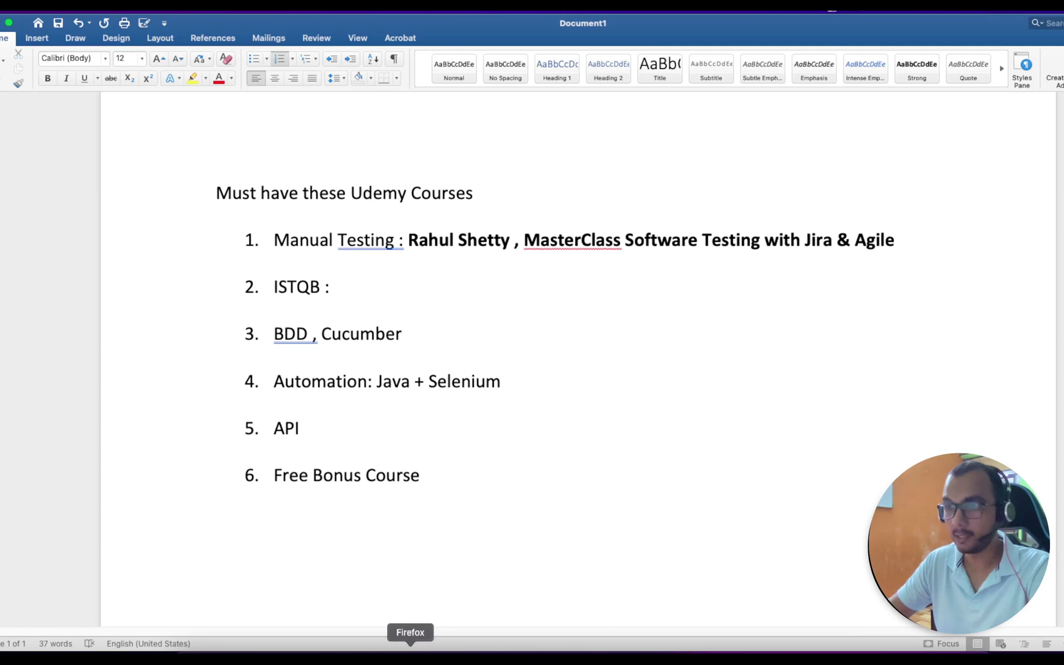
{"action": "left_click", "coordinate": [410, 655]}
{"action": "left_click", "coordinate": [382, 32]}
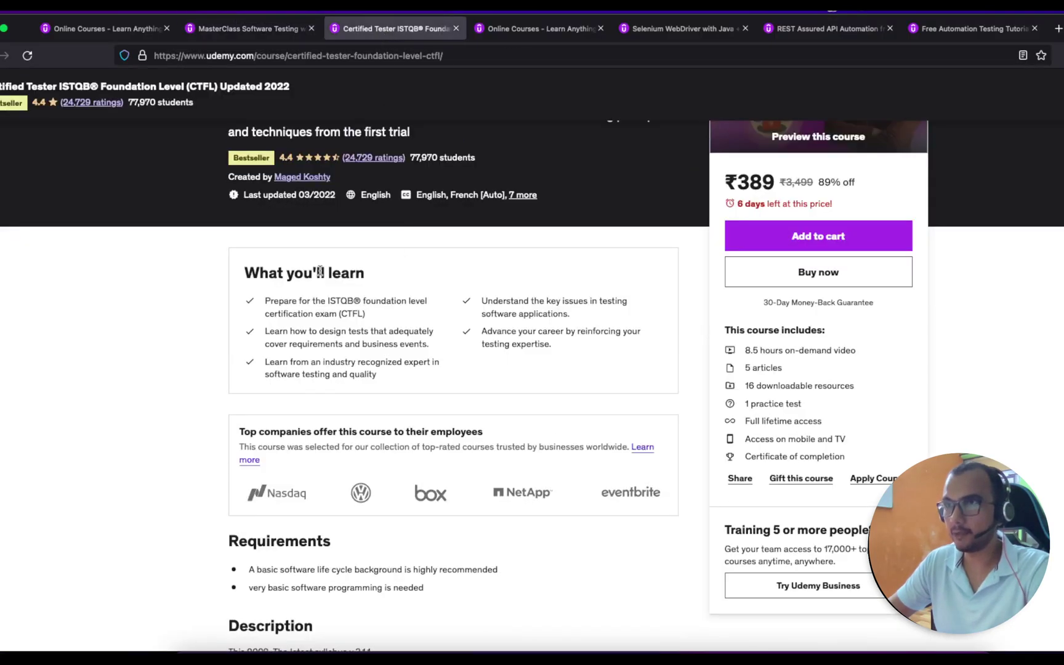
Return to the 359 ISTQB results and open the Certified Tester ISTQB® Foundation Level (CTFL) Updated 2022 course.
{"action": "scroll", "coordinate": [163, 274], "scroll_direction": "up", "scroll_amount": 3}
{"action": "key", "text": "alt+Left"}
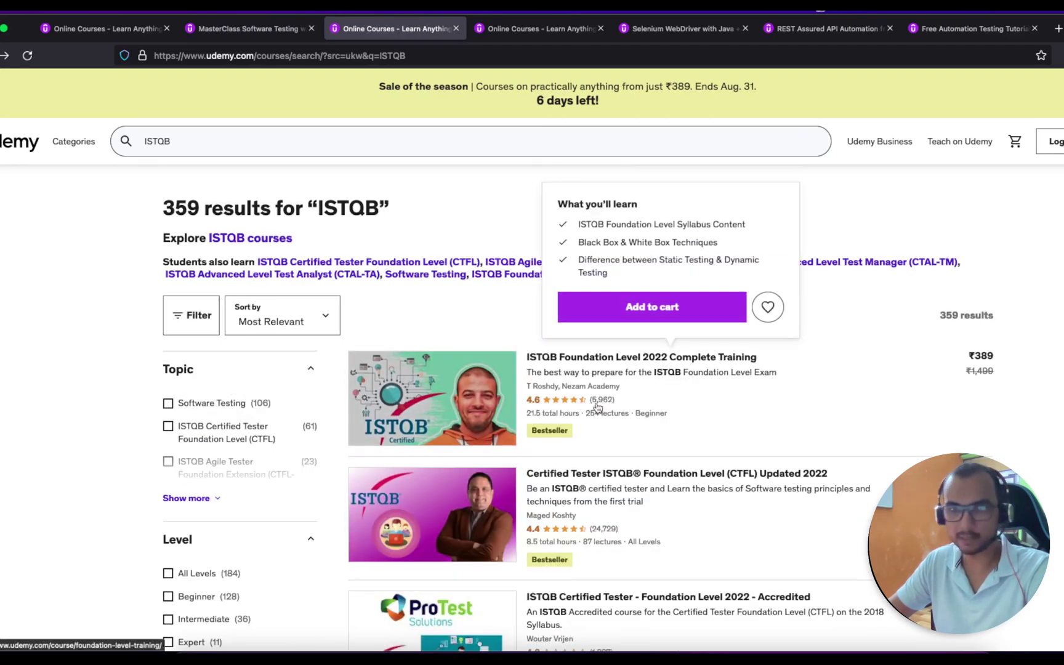
{"action": "mouse_move", "coordinate": [606, 542]}
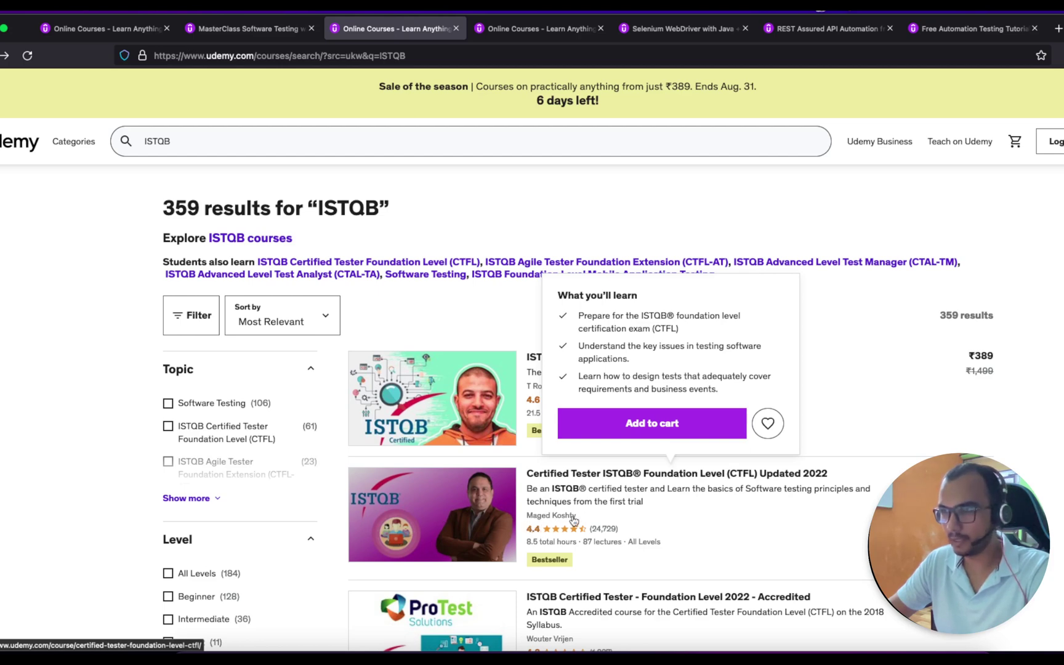
{"action": "left_click", "coordinate": [580, 479]}
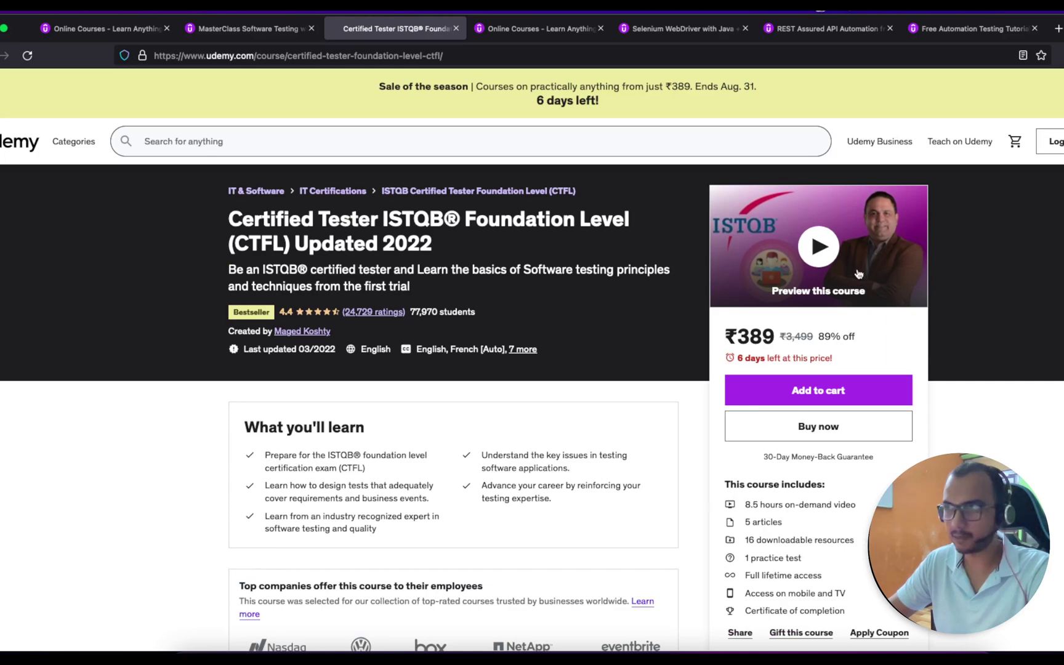
{"action": "scroll", "coordinate": [489, 428], "scroll_direction": "down", "scroll_amount": 5}
{"action": "scroll", "coordinate": [488, 428], "scroll_direction": "down", "scroll_amount": 8}
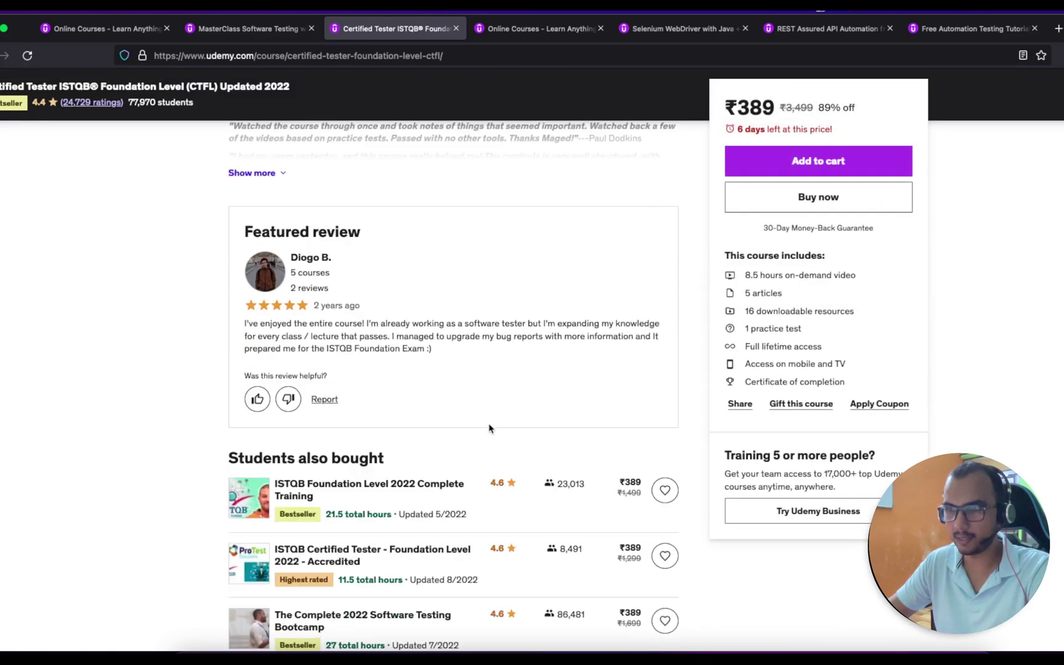
{"action": "scroll", "coordinate": [489, 428], "scroll_direction": "down", "scroll_amount": 15}
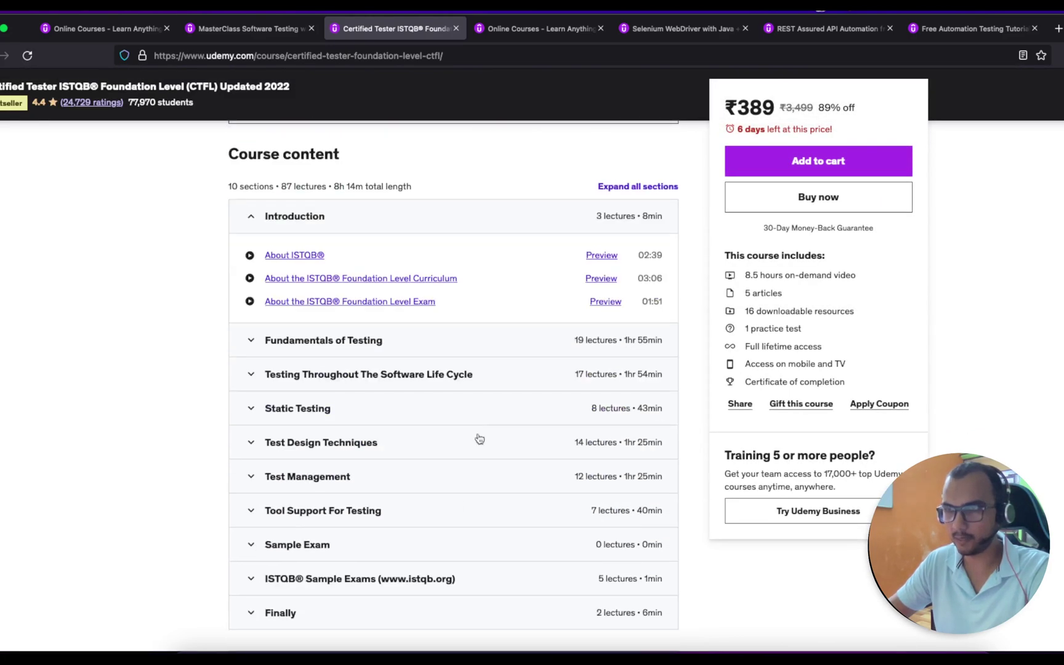
{"action": "left_click", "coordinate": [271, 425]}
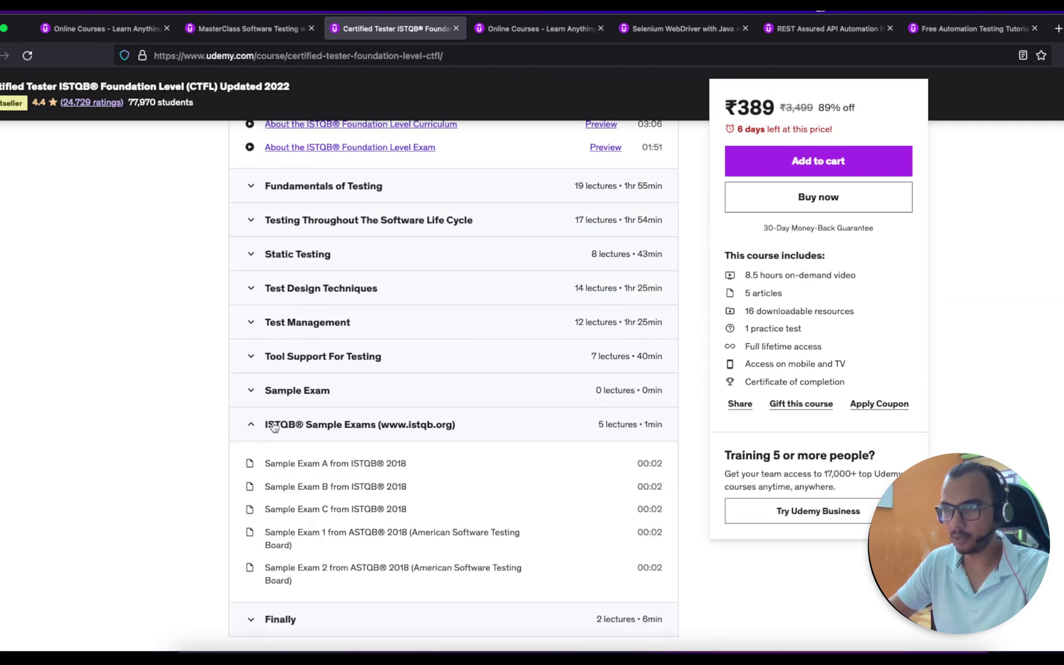
{"action": "left_click", "coordinate": [252, 391]}
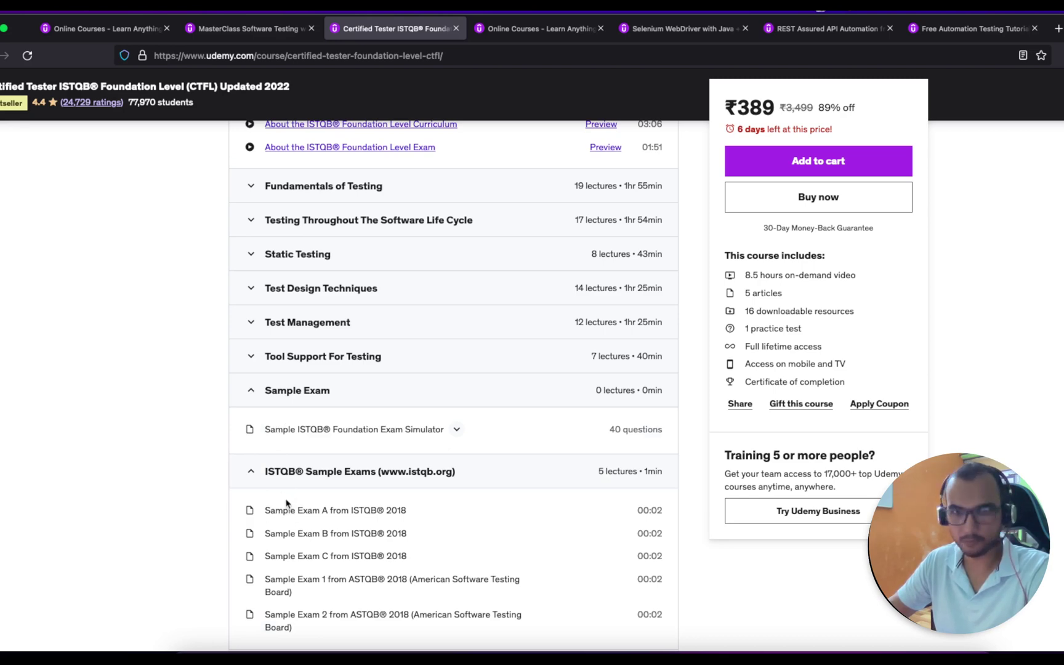
{"action": "scroll", "coordinate": [320, 481], "scroll_direction": "up", "scroll_amount": 6}
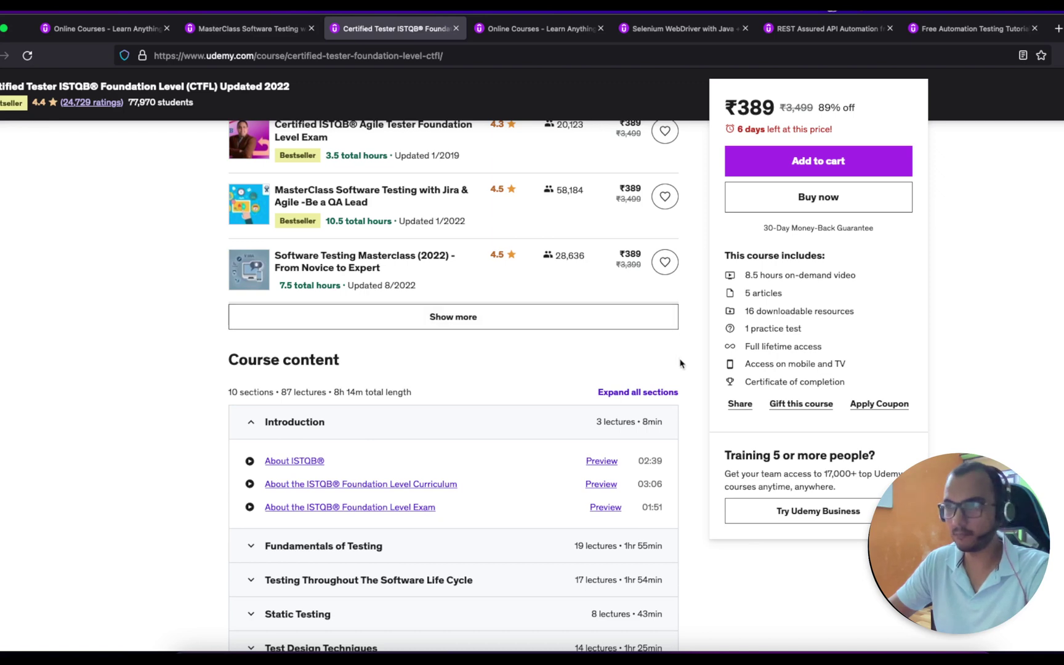
{"action": "scroll", "coordinate": [680, 363], "scroll_direction": "up", "scroll_amount": 1}
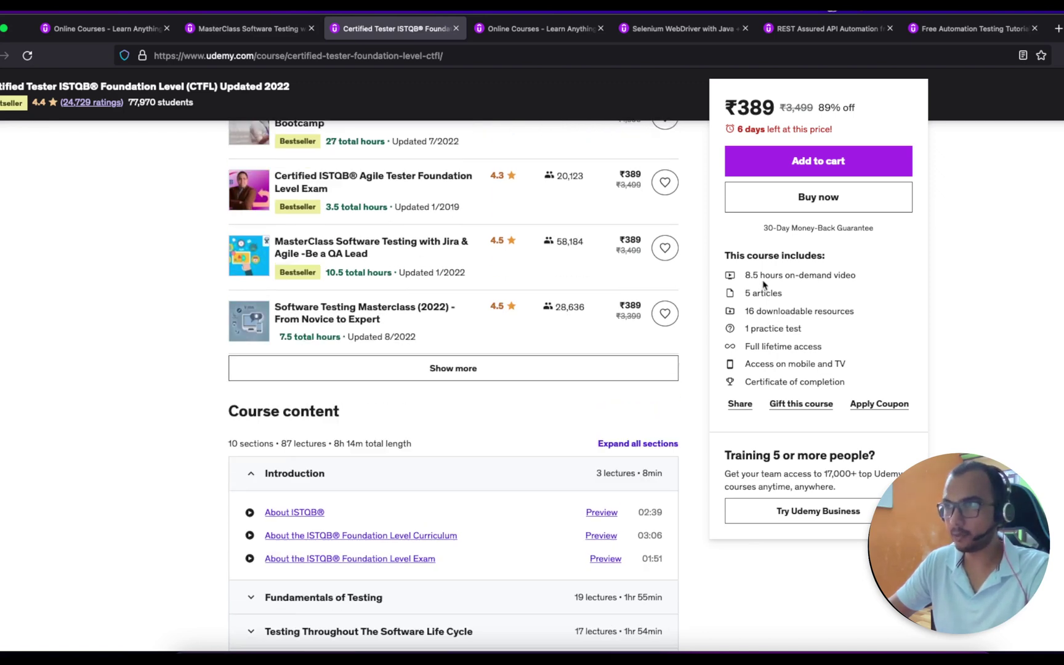
{"action": "left_click_drag", "start_coordinate": [746, 275], "coordinate": [798, 275]}
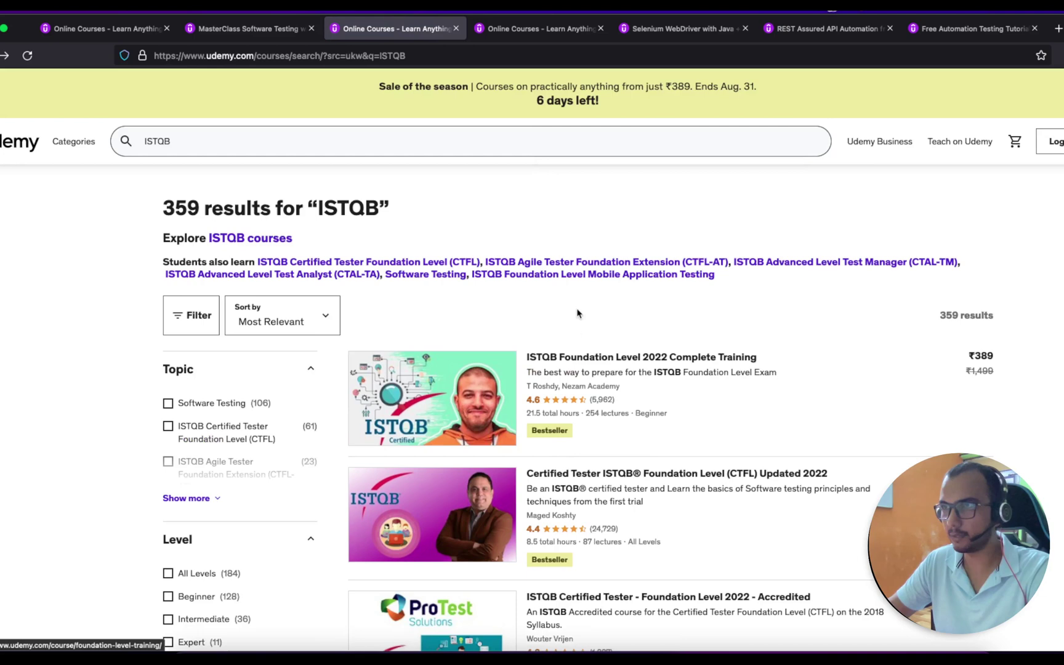
{"action": "left_click", "coordinate": [569, 362]}
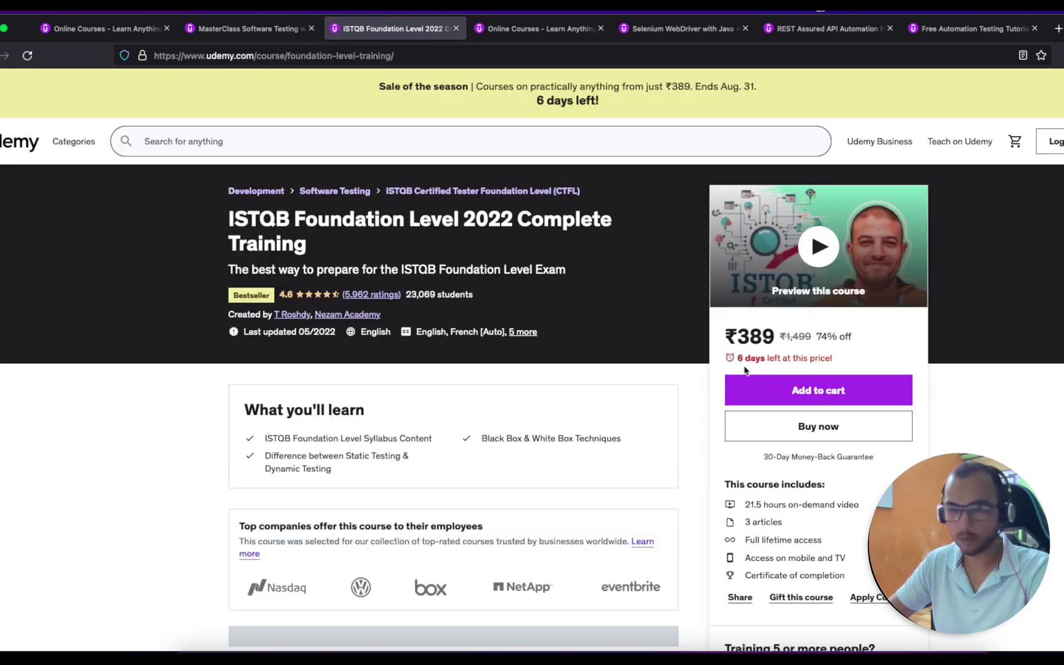
{"action": "key", "text": "super+Left"}
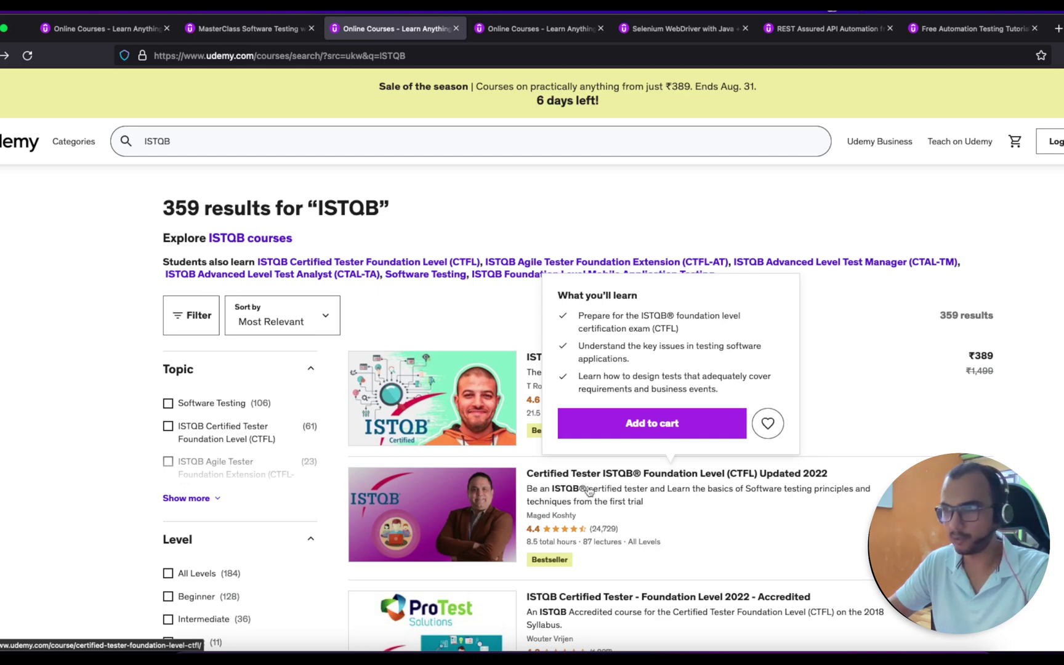
{"action": "left_click", "coordinate": [570, 478]}
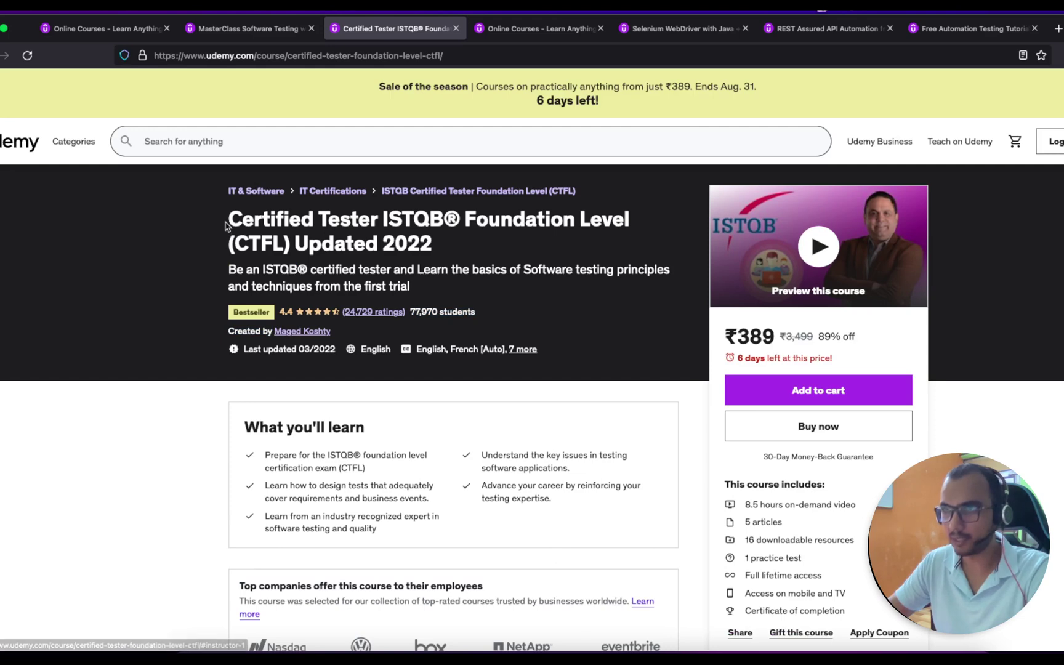
Copy the Certified Tester ISTQB® Foundation Level title and type the instructor's name after ISTQB in Word.
{"action": "left_click_drag", "start_coordinate": [229, 218], "coordinate": [628, 217]}
{"action": "key", "text": "super+c"}
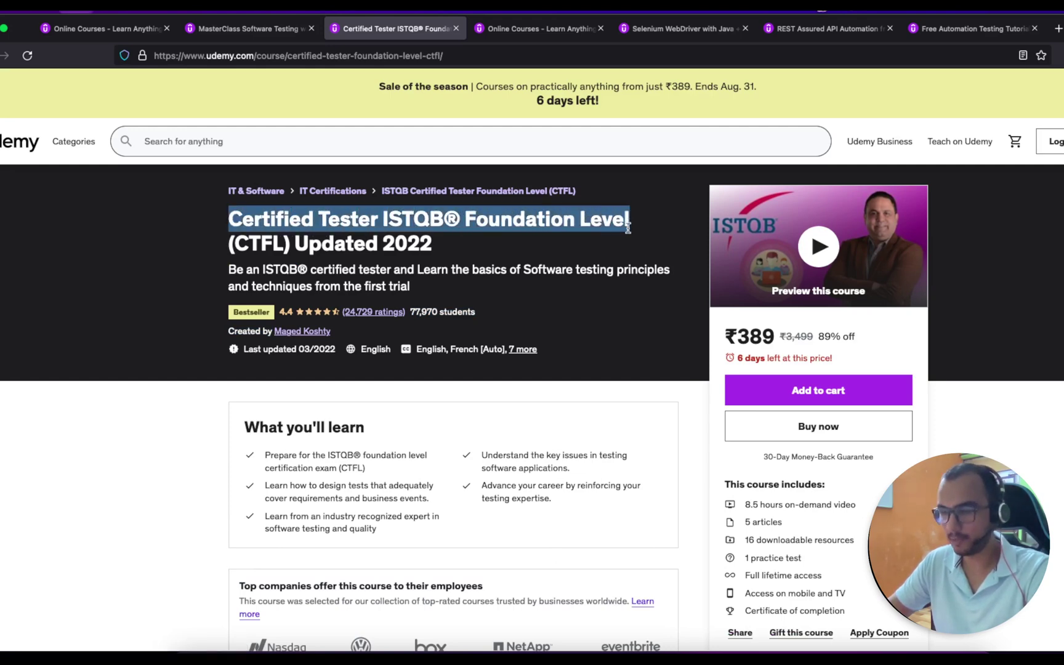
{"action": "left_click", "coordinate": [498, 652]}
{"action": "type", "text": "Maged Koshty ,"}
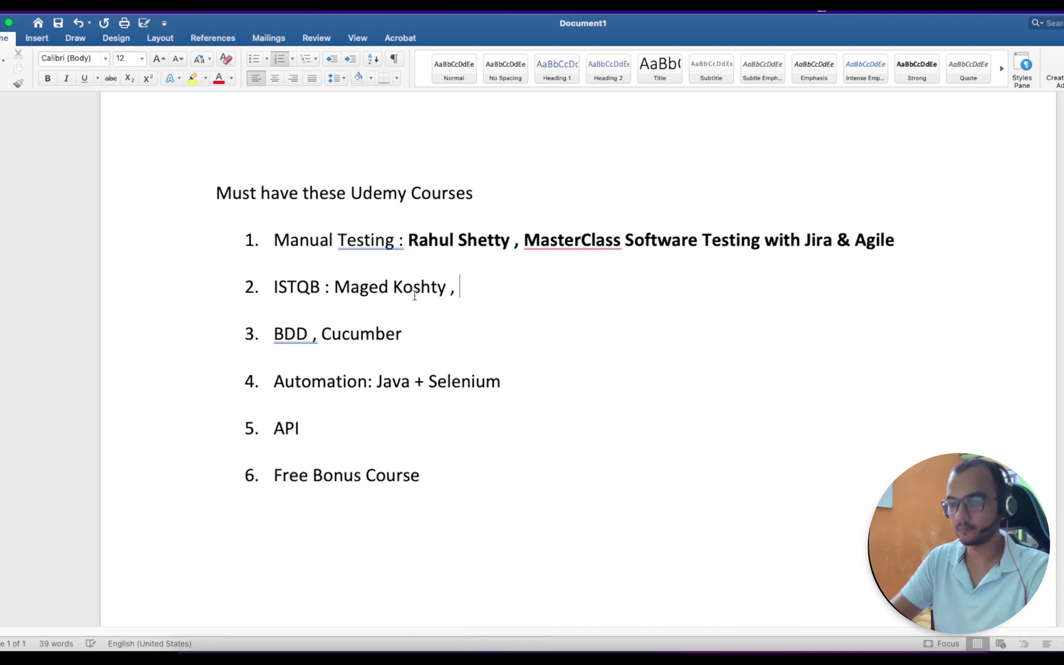
Paste the ISTQB course title as plain text and bold it with the instructor on line 2.
{"action": "key", "text": "super+v"}
{"action": "left_click", "coordinate": [675, 397]}
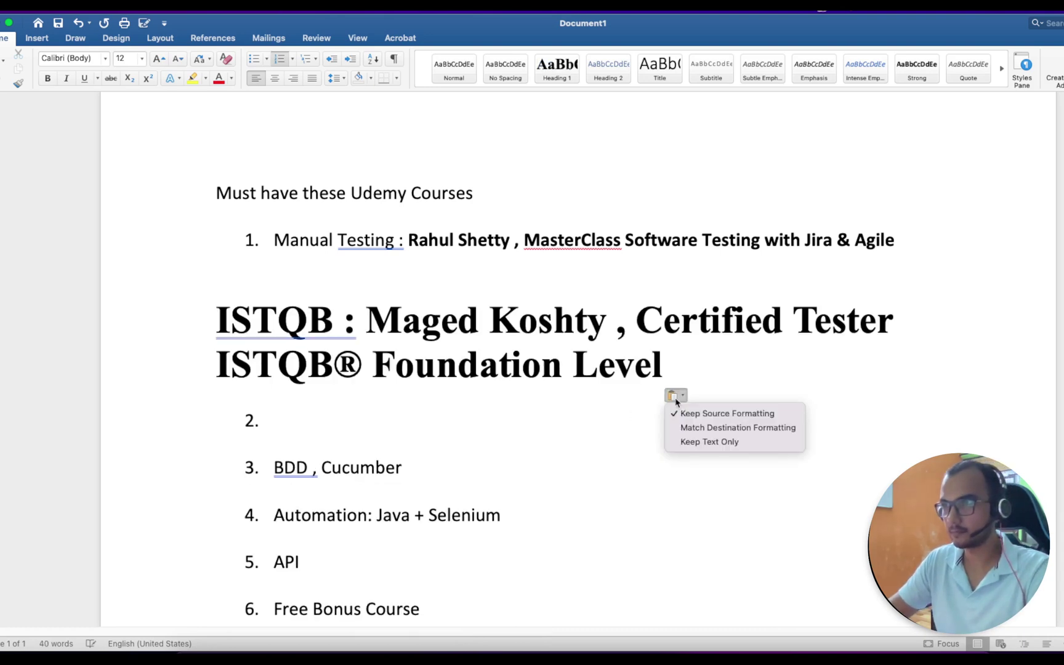
{"action": "left_click", "coordinate": [690, 441]}
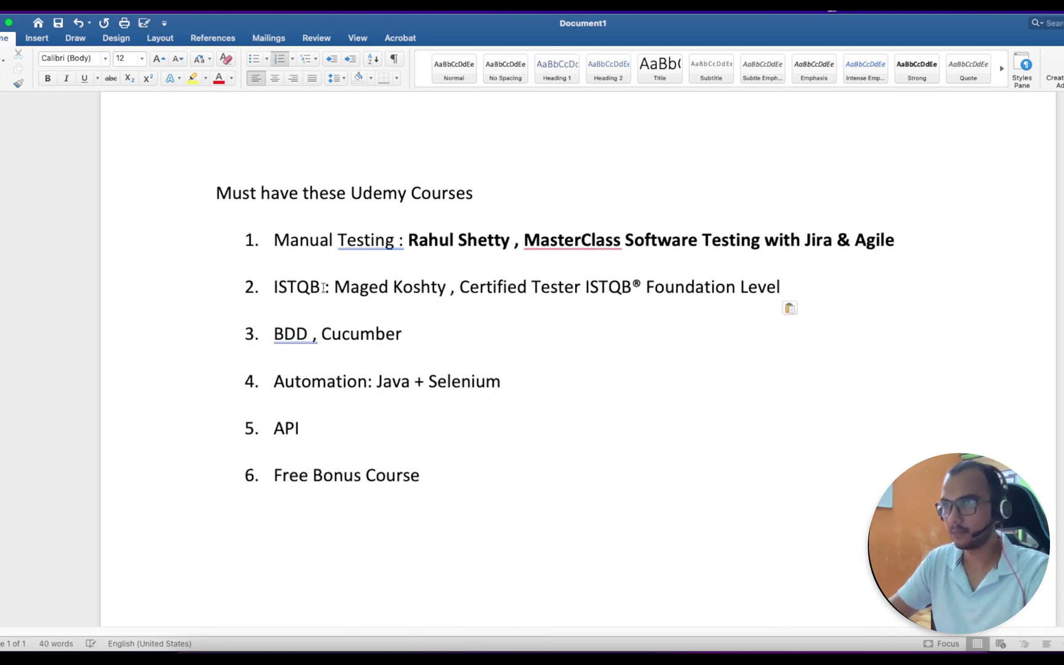
{"action": "left_click_drag", "start_coordinate": [336, 286], "coordinate": [780, 288]}
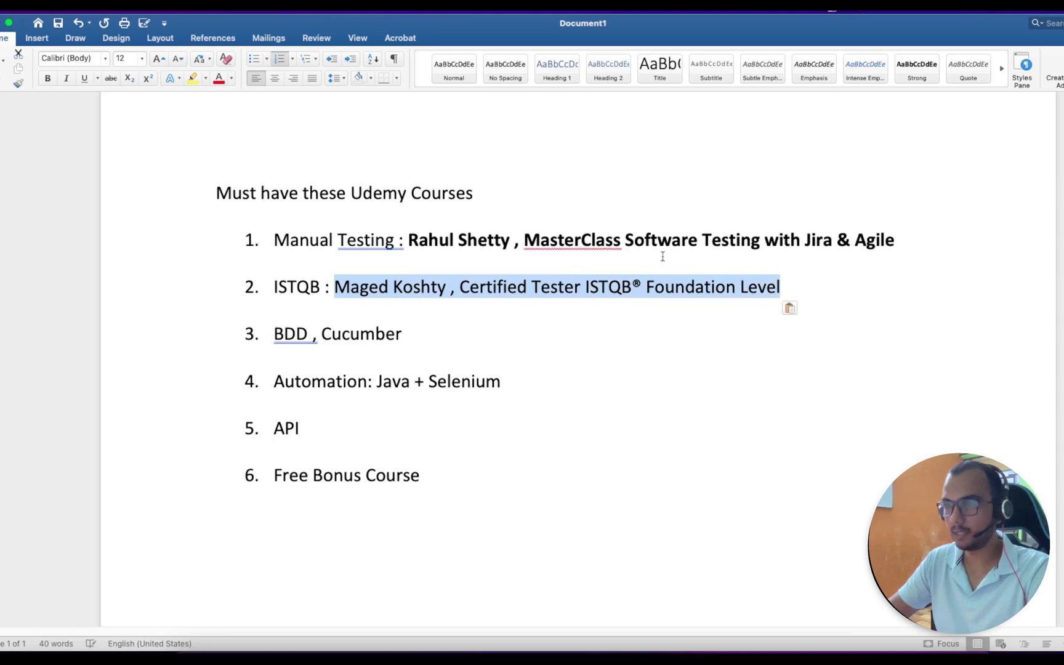
{"action": "left_click", "coordinate": [48, 78]}
Add a colon after Cucumber on line 3.
{"action": "left_click", "coordinate": [425, 335]}
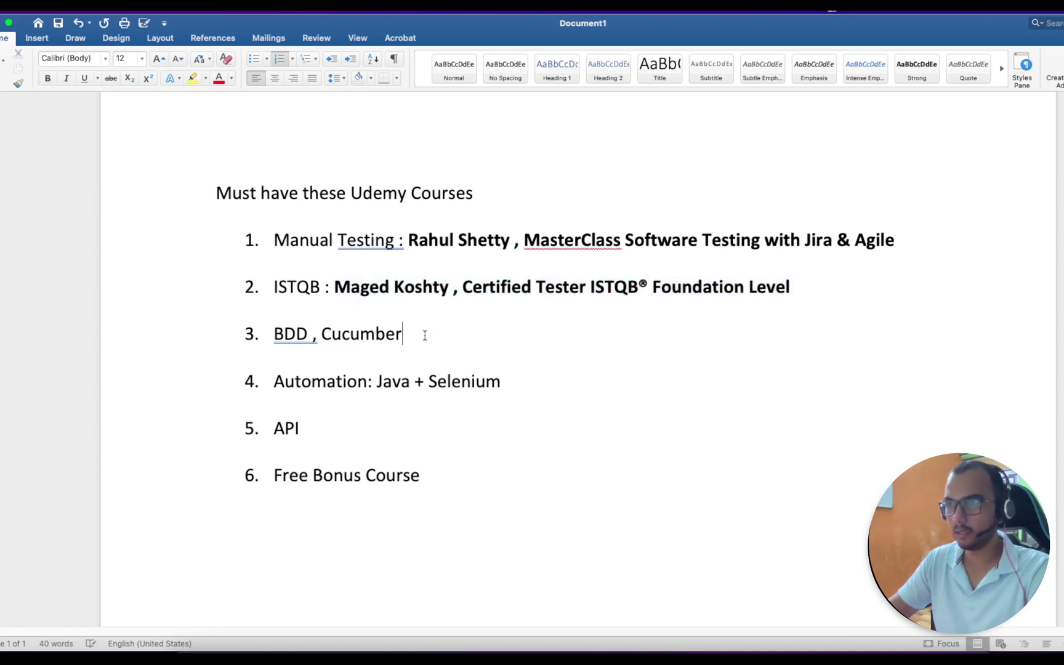
{"action": "type", "text": ":"}
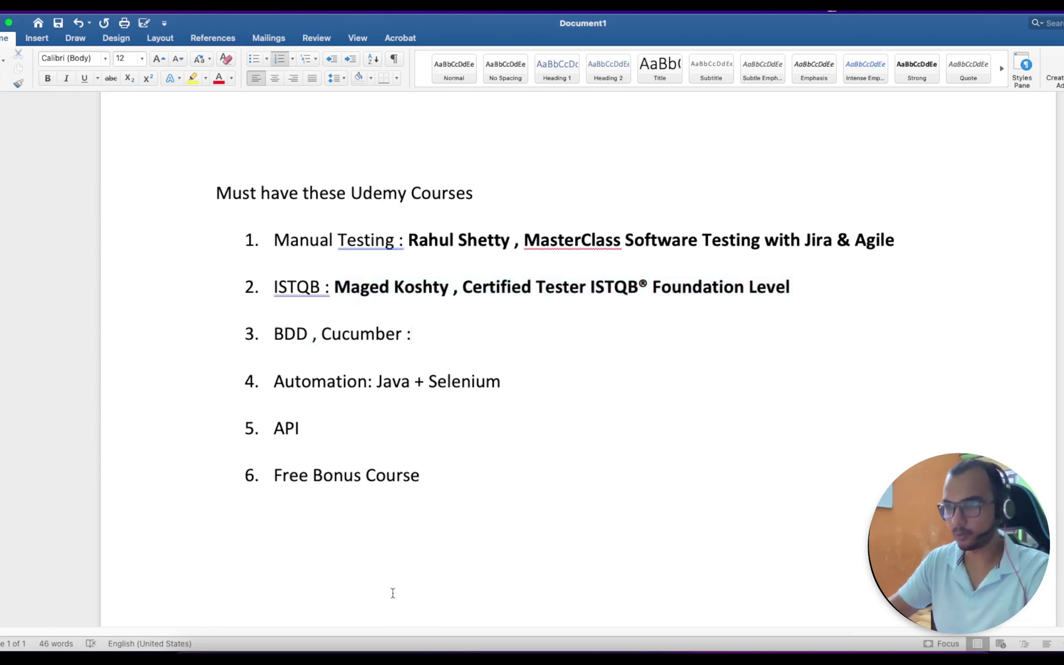
{"action": "left_click", "coordinate": [410, 656]}
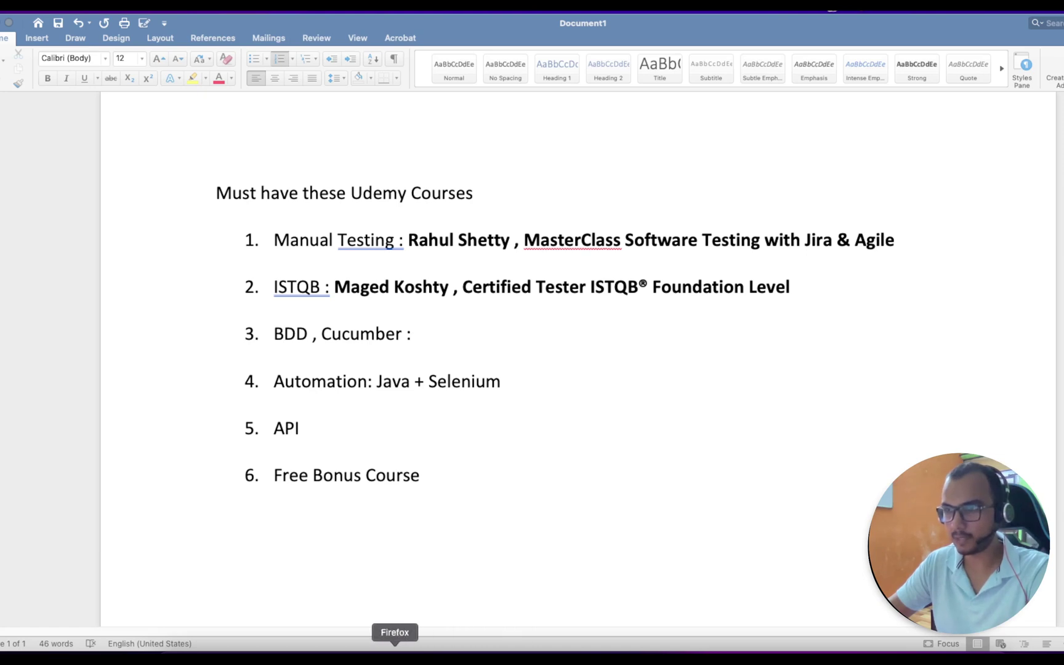
{"action": "left_click", "coordinate": [394, 649]}
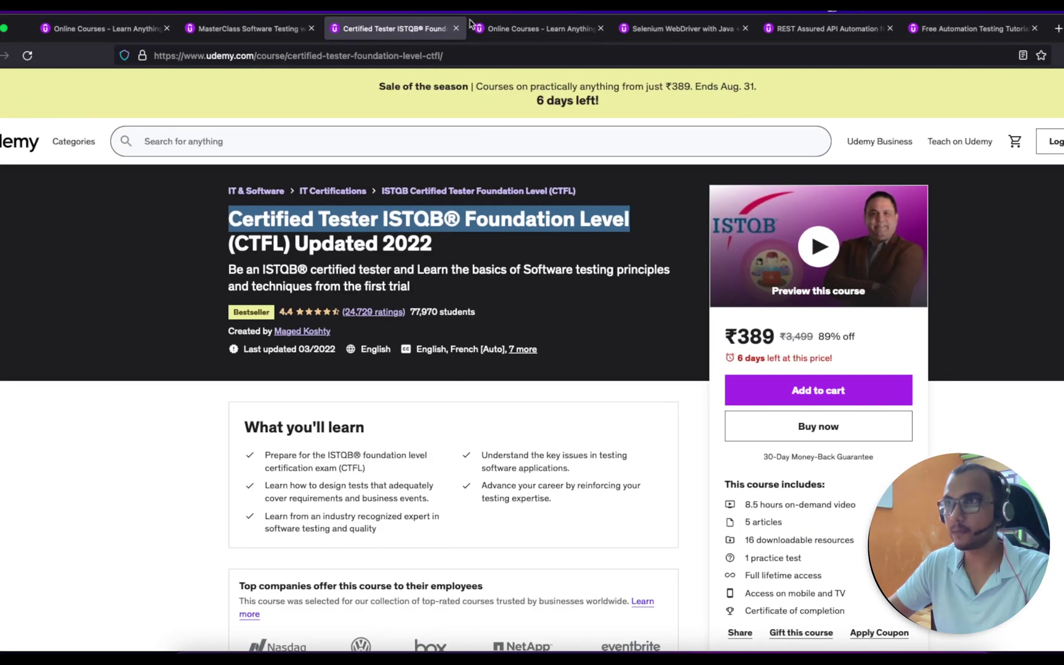
Open the bdd cucumber search tab and scroll its 303 results, led by Learn Cucumber BDD with Java.
{"action": "left_click", "coordinate": [483, 28]}
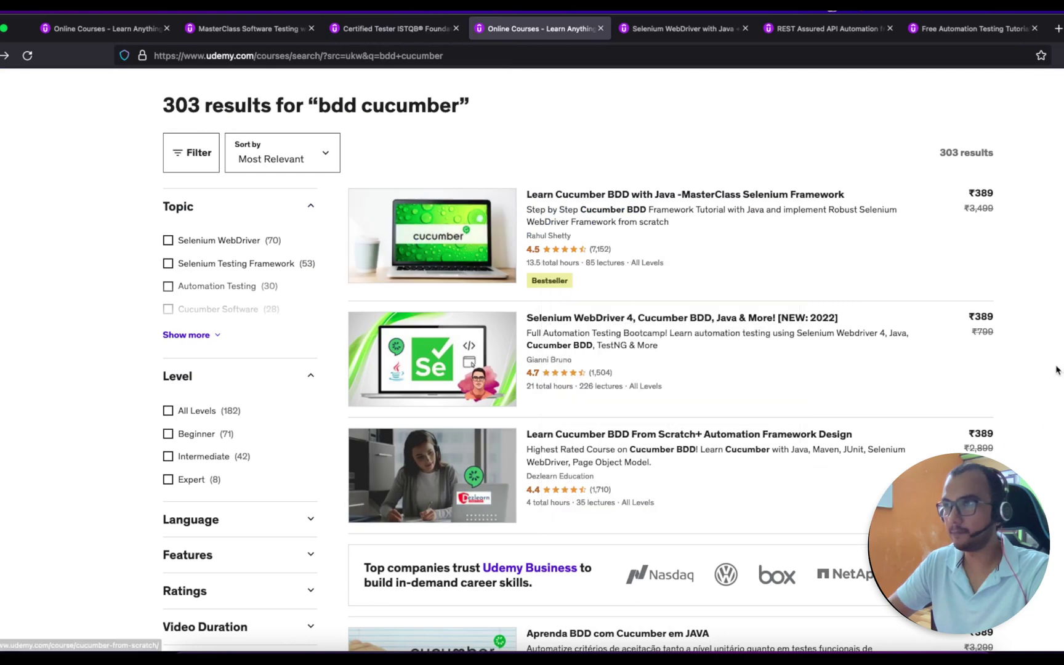
{"action": "mouse_move", "coordinate": [678, 283]}
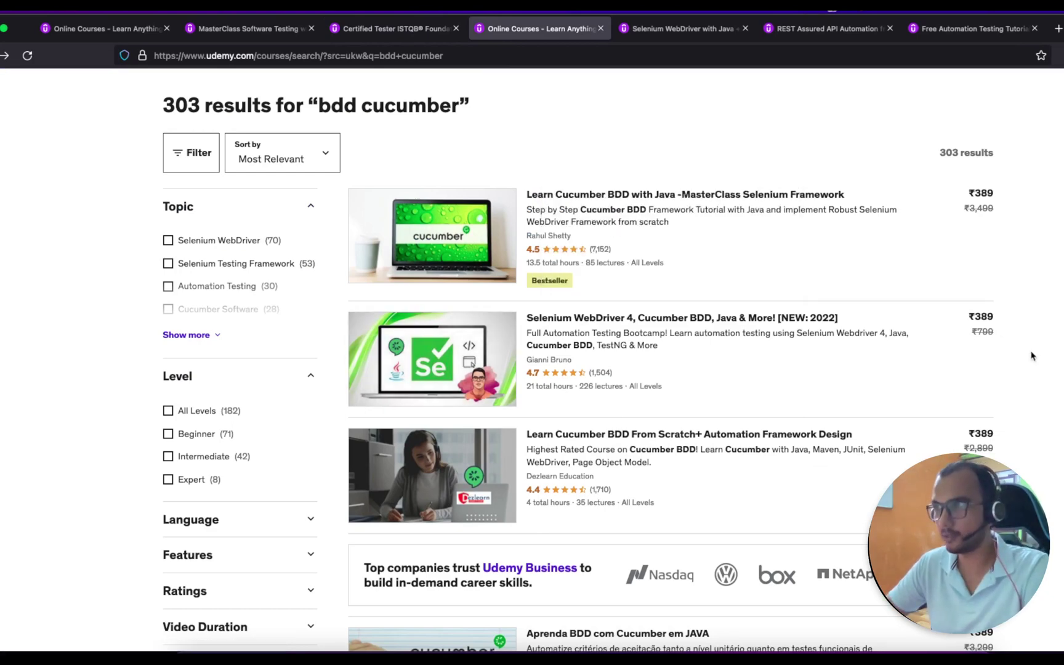
{"action": "scroll", "coordinate": [1028, 354], "scroll_direction": "up", "scroll_amount": 3}
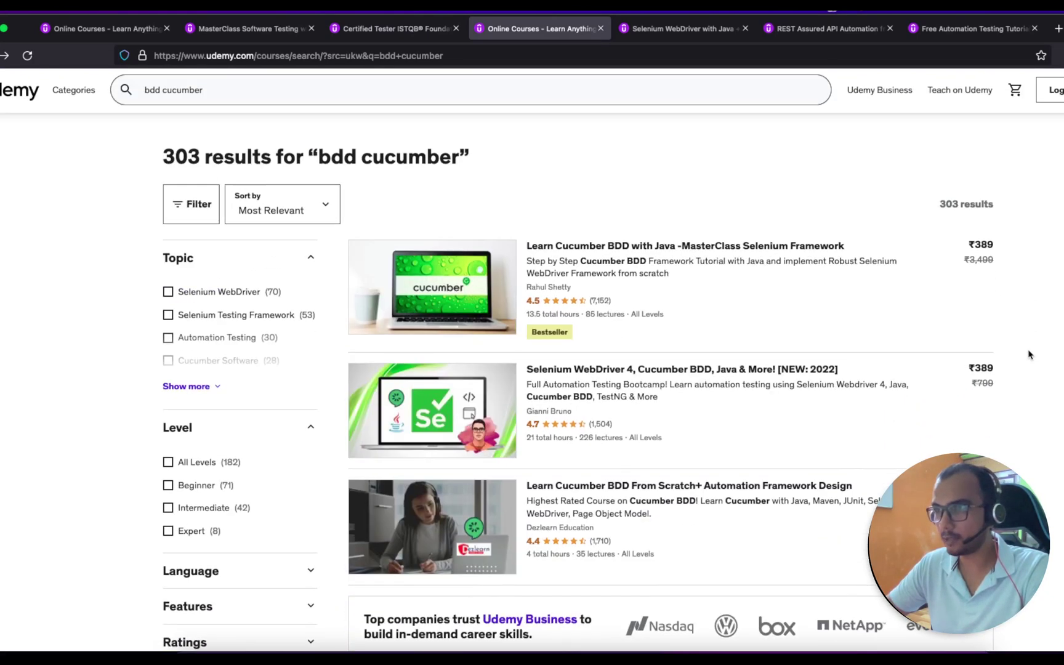
{"action": "scroll", "coordinate": [1028, 354], "scroll_direction": "down", "scroll_amount": 5}
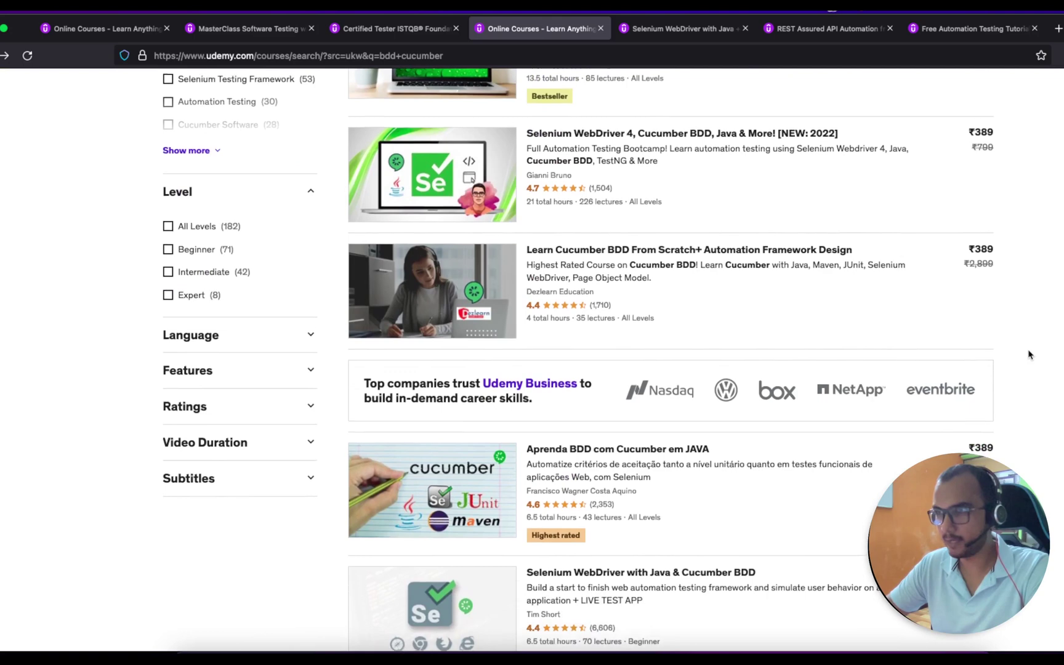
{"action": "scroll", "coordinate": [1028, 355], "scroll_direction": "down", "scroll_amount": 3}
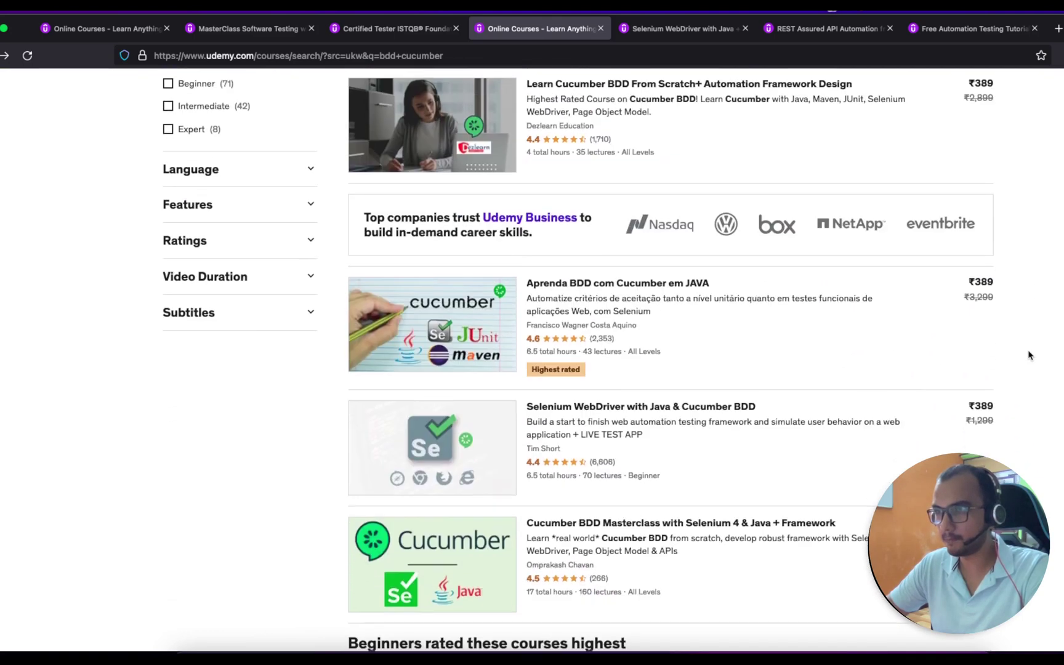